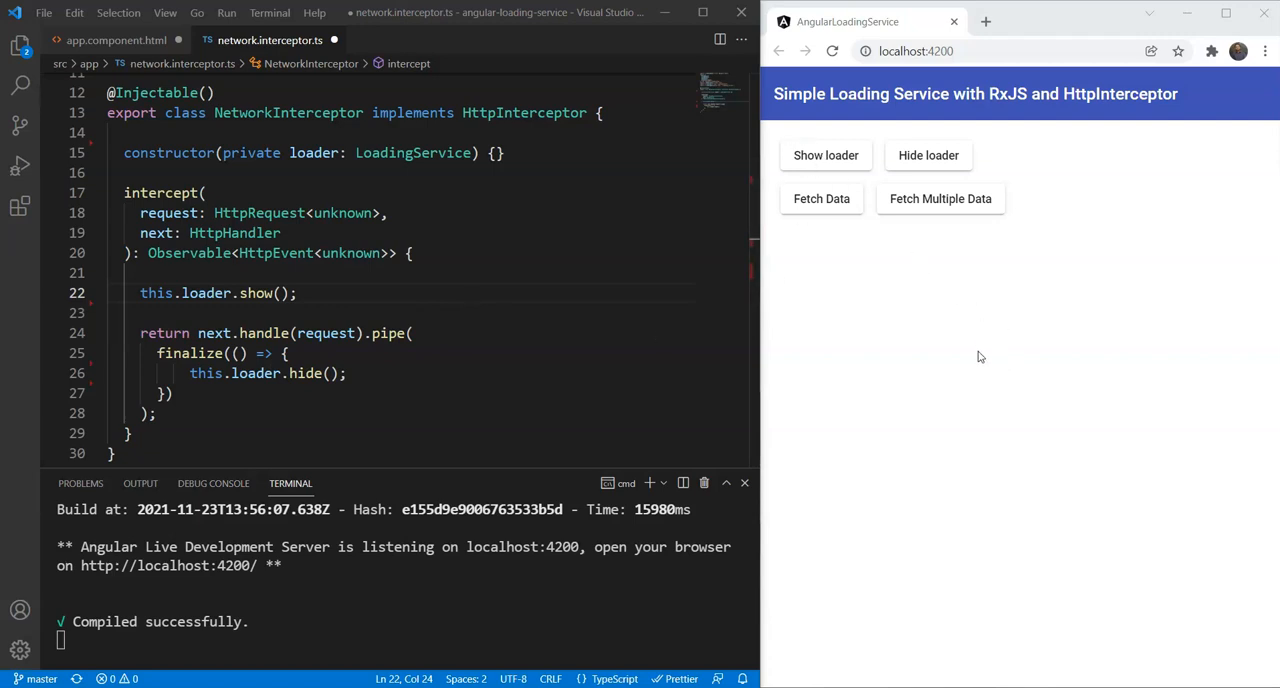
Show the loader in Chrome, then reload the app page to clear it.
click(836, 159)
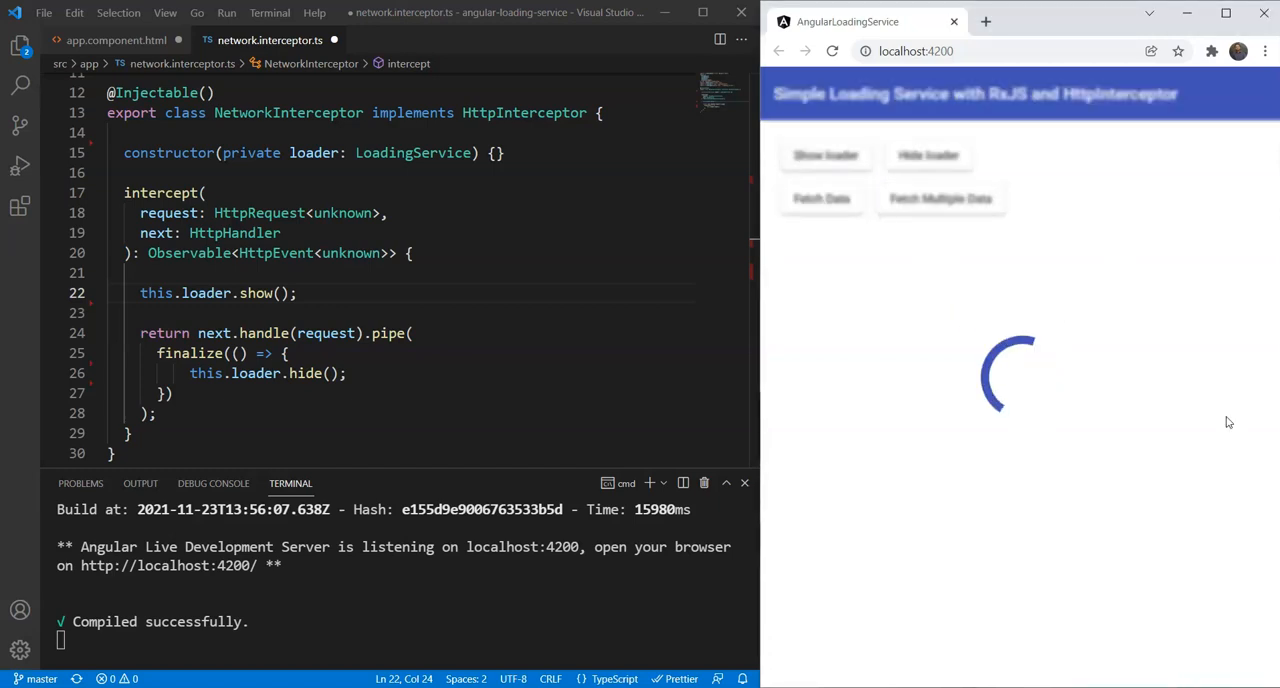
click(831, 52)
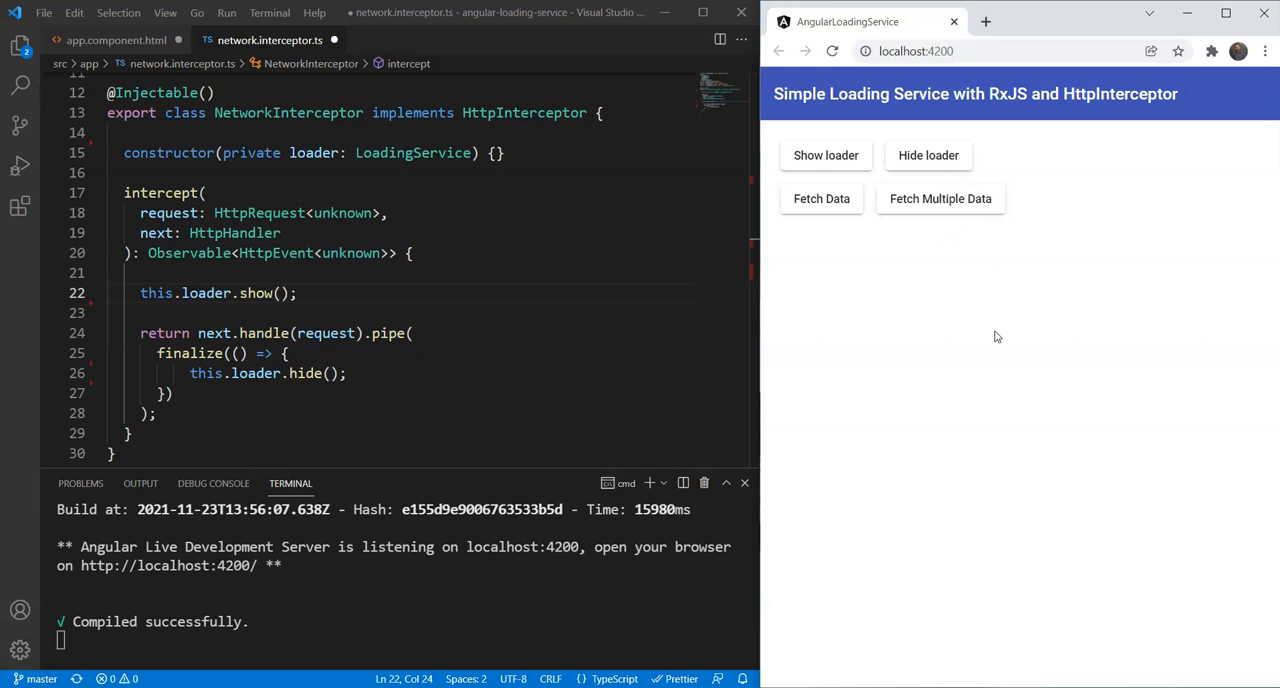
Add an empty <div class="overlay"></div> after the content div in app.component.html.
click(116, 40)
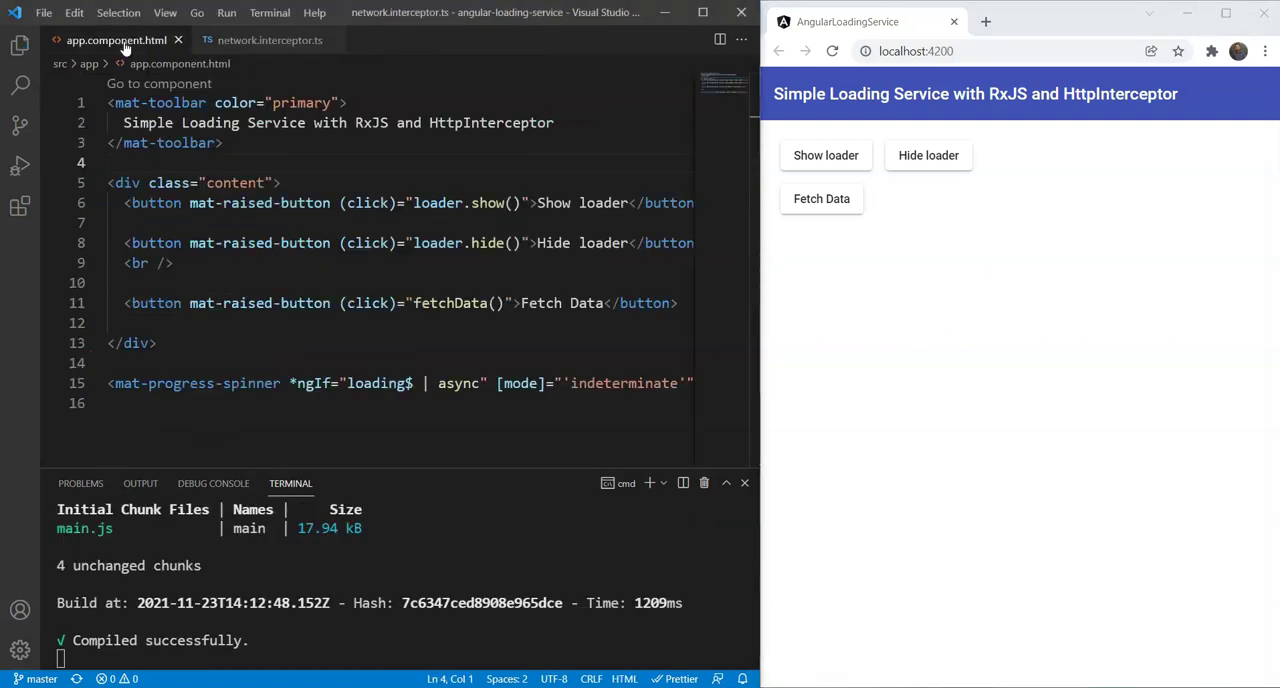
click(354, 362)
key(Return)
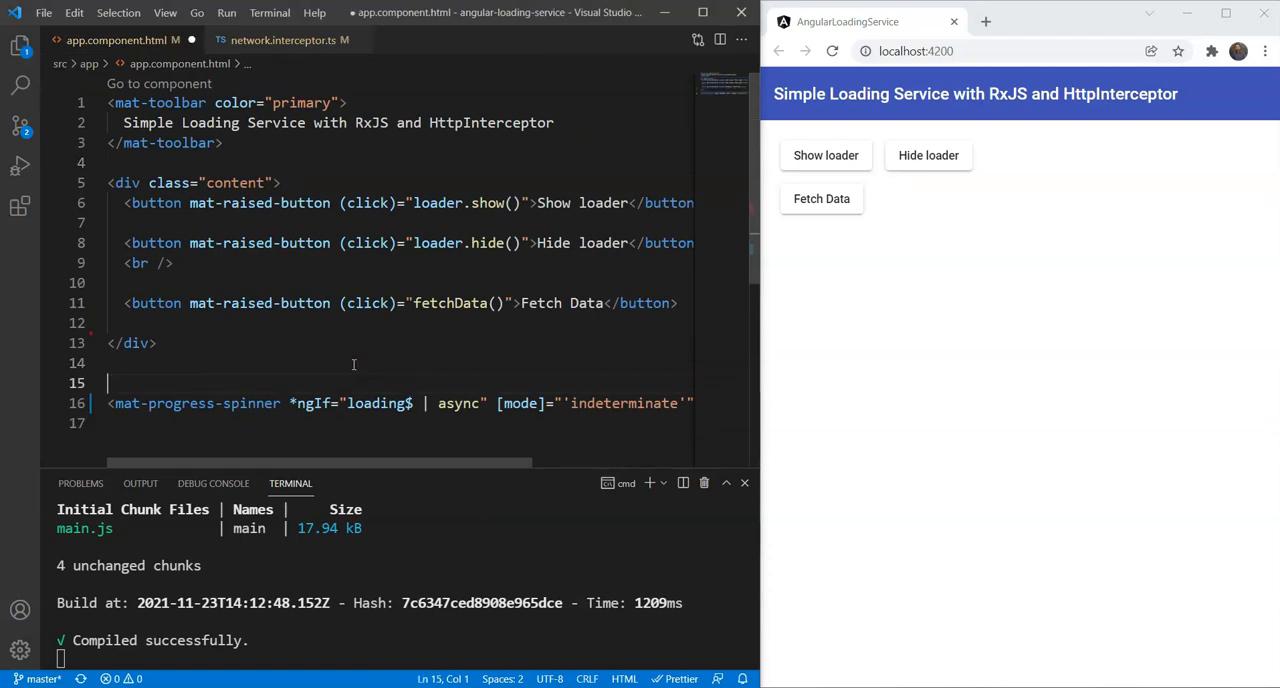
text(<div>)
key(Left)
text(class="overlay)
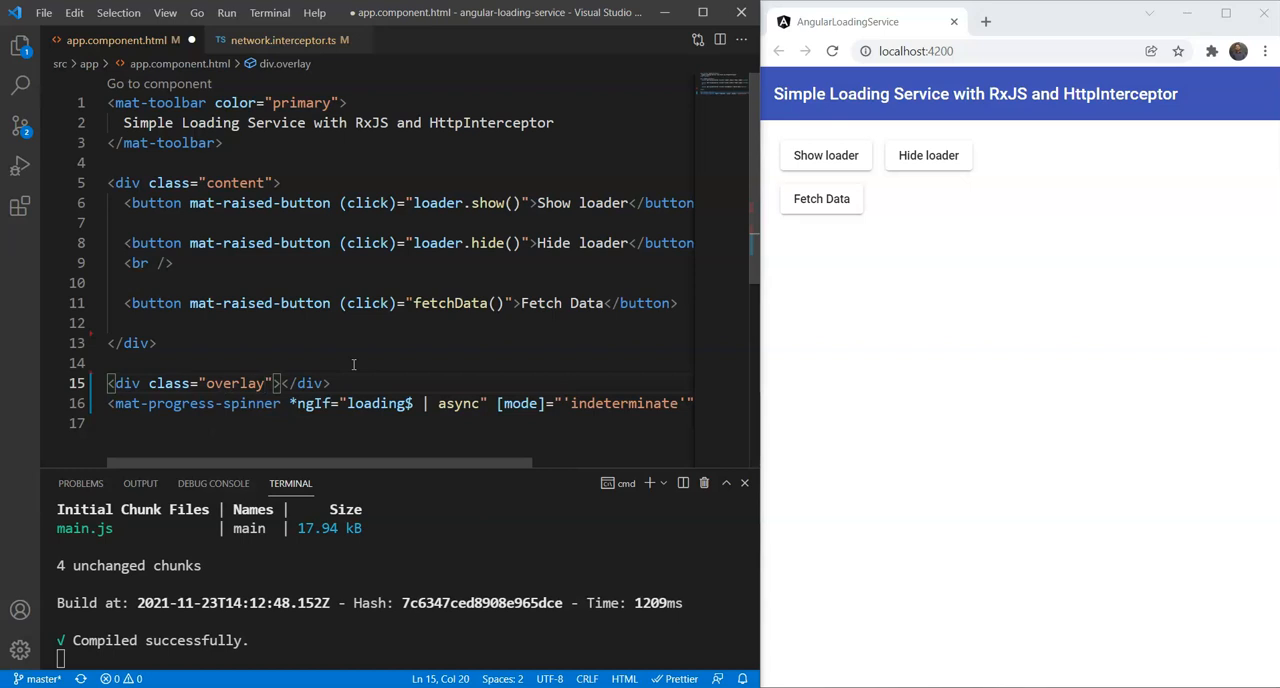
key(Right)
Wrap the overlay div and spinner inside a new <ng-container> element.
key(Home)
key(Return)
text(<ng-container>)
key(Return)
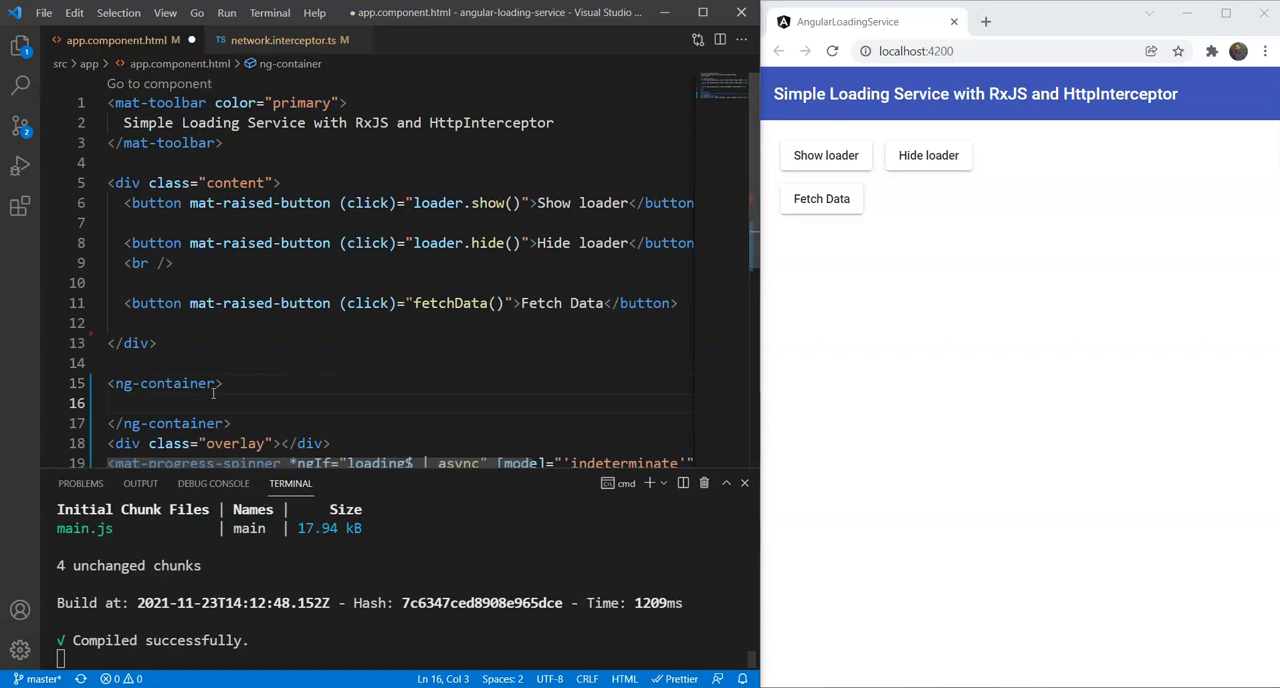
scroll(260, 392, down, 2)
drag(110, 337, 258, 392)
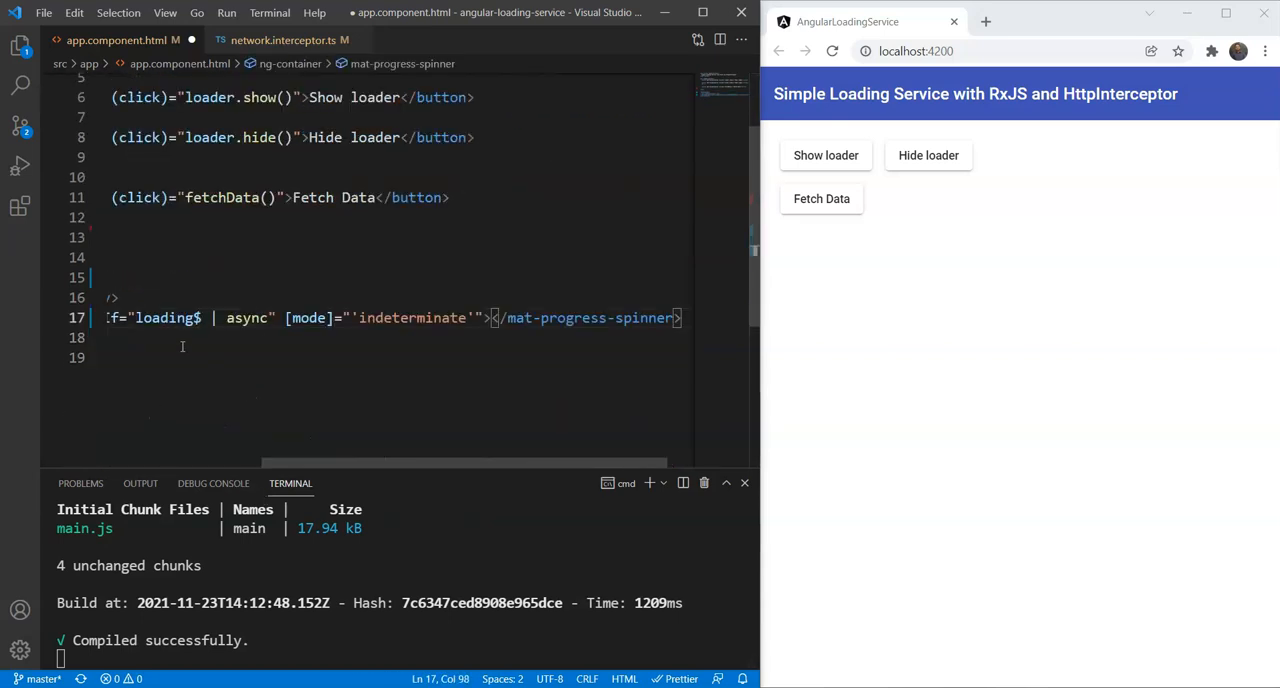
key(alt+Up)
key(alt+Up)
Move the *ngIf="loading$ | async" condition from the spinner onto the ng-container.
drag(302, 460, 177, 460)
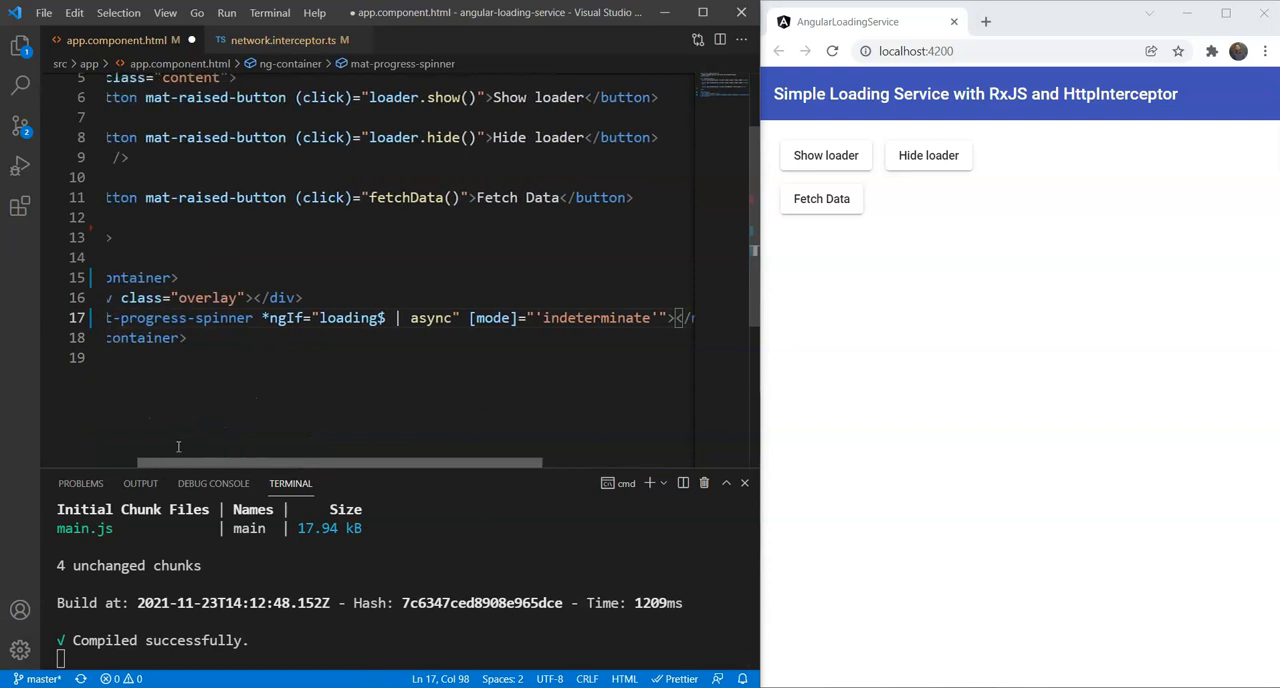
drag(262, 318, 461, 318)
key(ctrl+c)
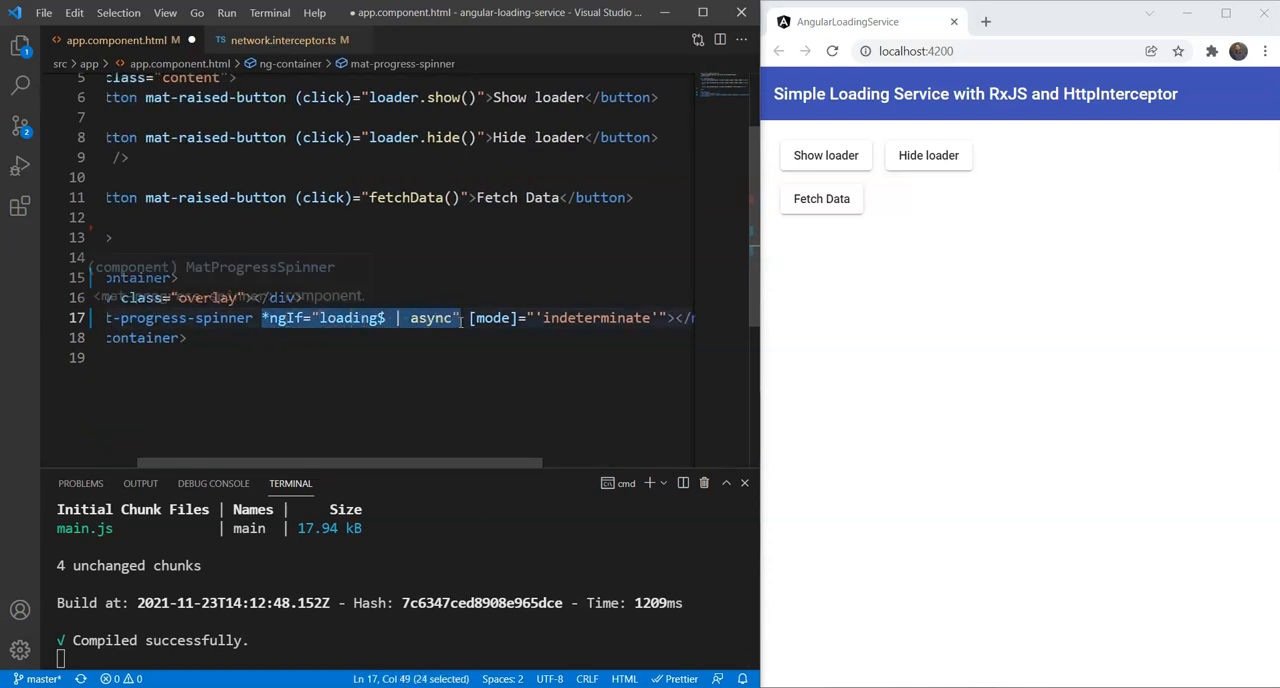
key(BackSpace)
key(BackSpace)
click(173, 277)
key(ctrl+v)
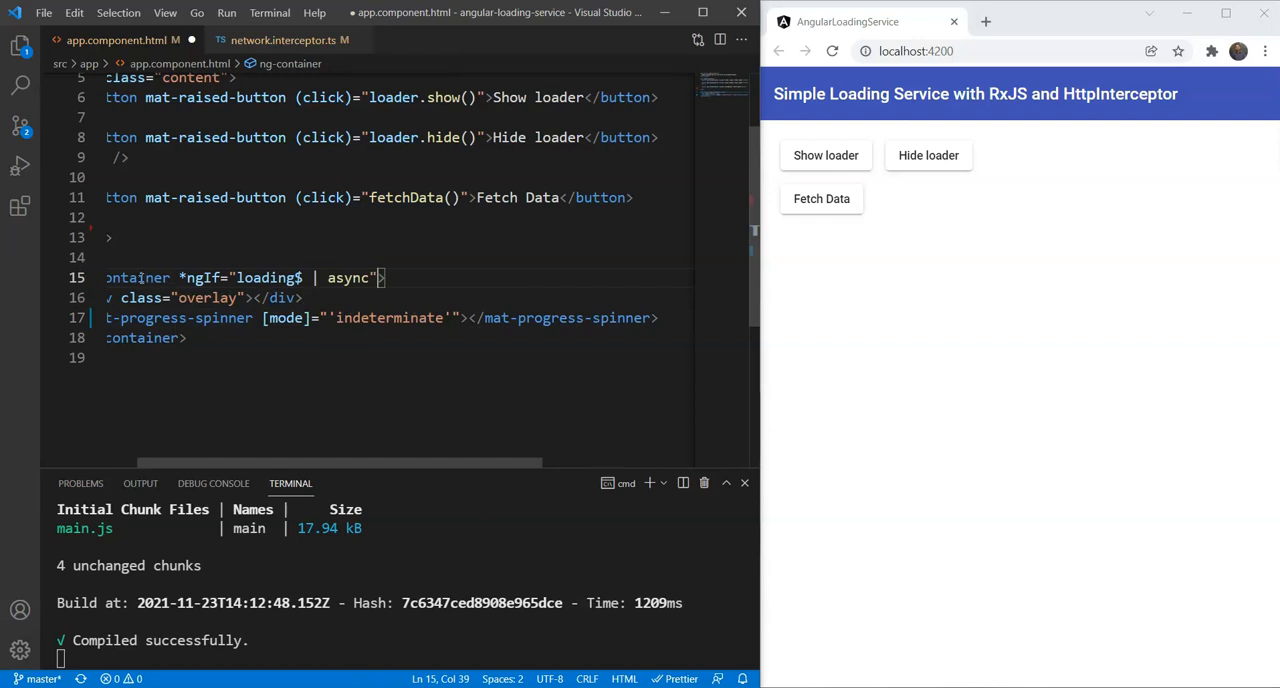
scroll(259, 460, left, 2)
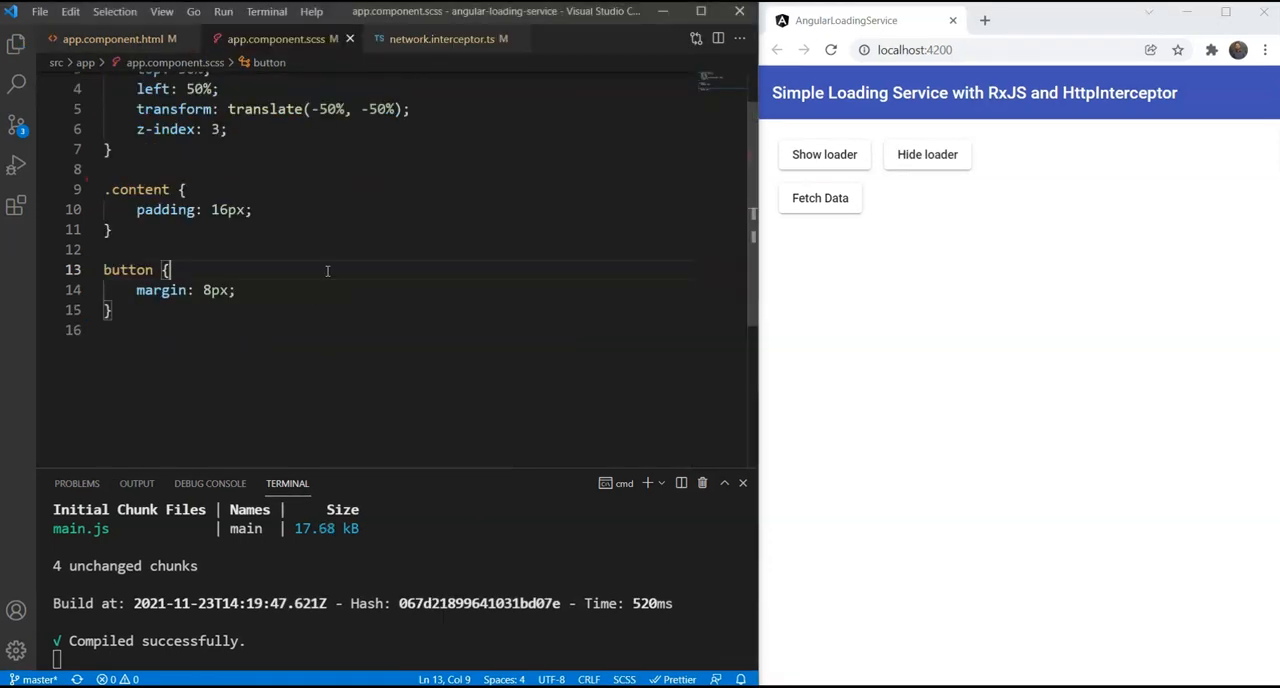
Start a .overlay rule in app.component.scss with position: absolute.
click(220, 129)
click(251, 151)
scroll(251, 151, up, 1)
key(Return)
key(Return)
text(.overlay {)
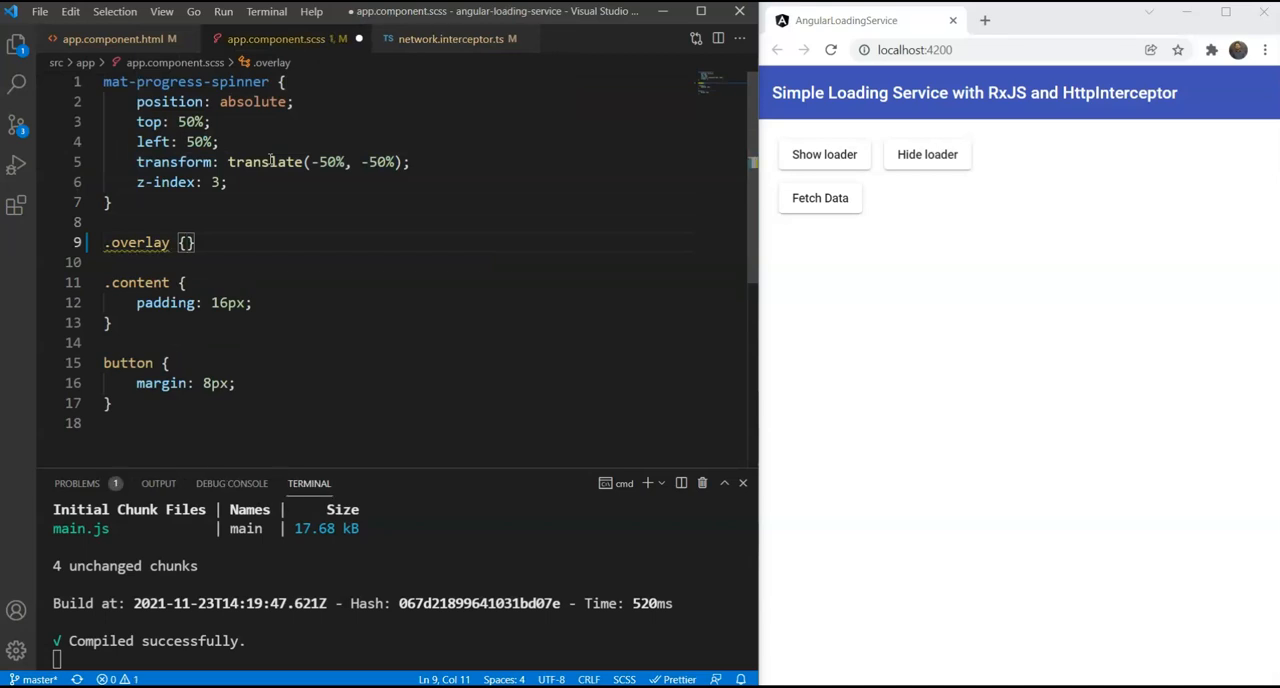
key(Return)
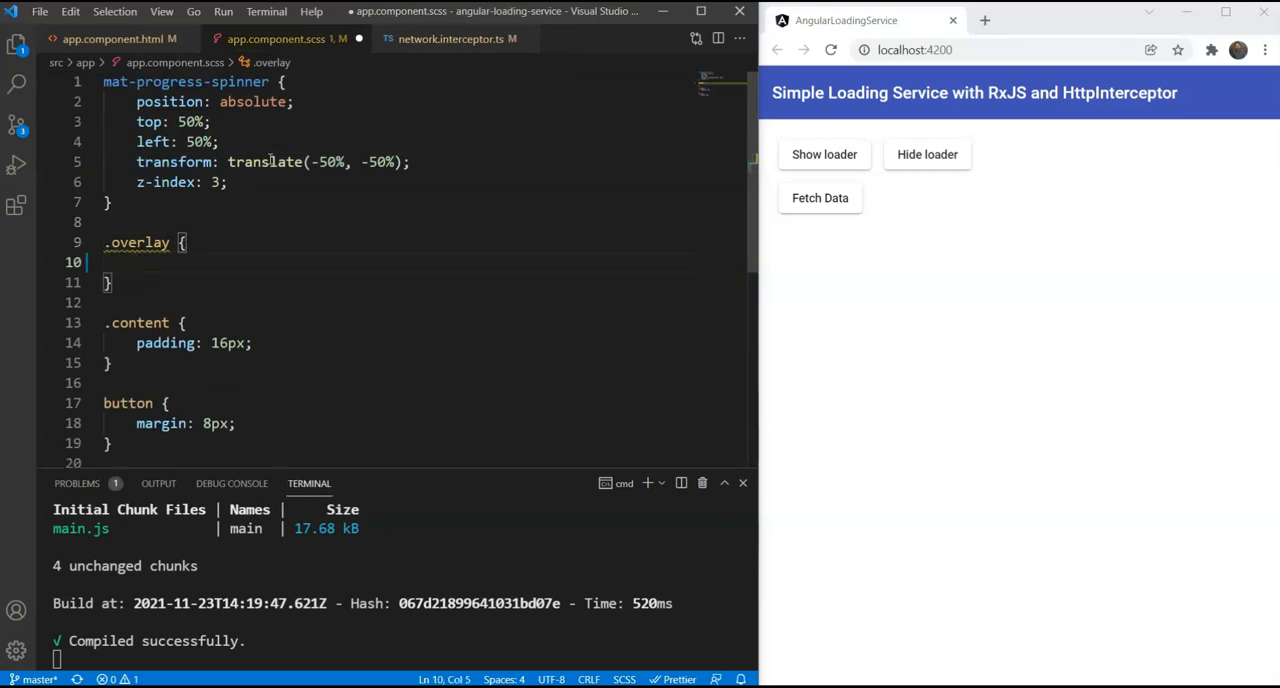
text(posit)
key(Return)
text(a)
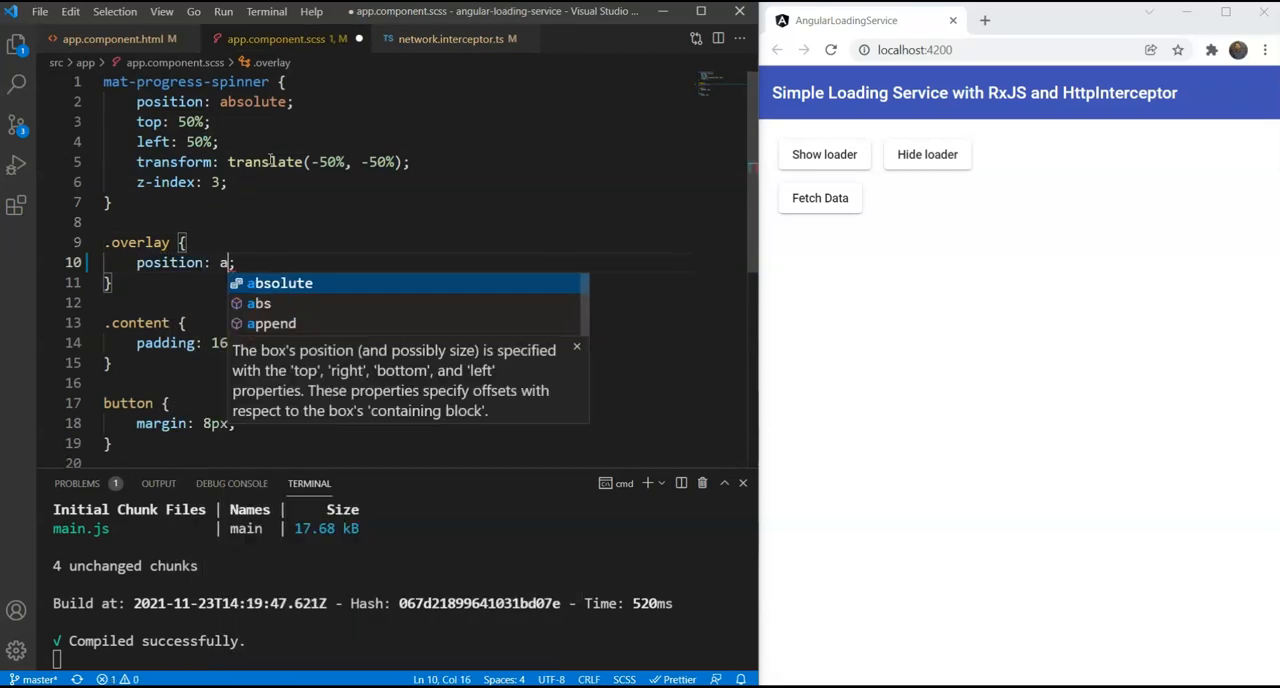
text(bsol)
key(Return)
key(End)
Give .overlay zero top, left, right and bottom offsets.
key(Return)
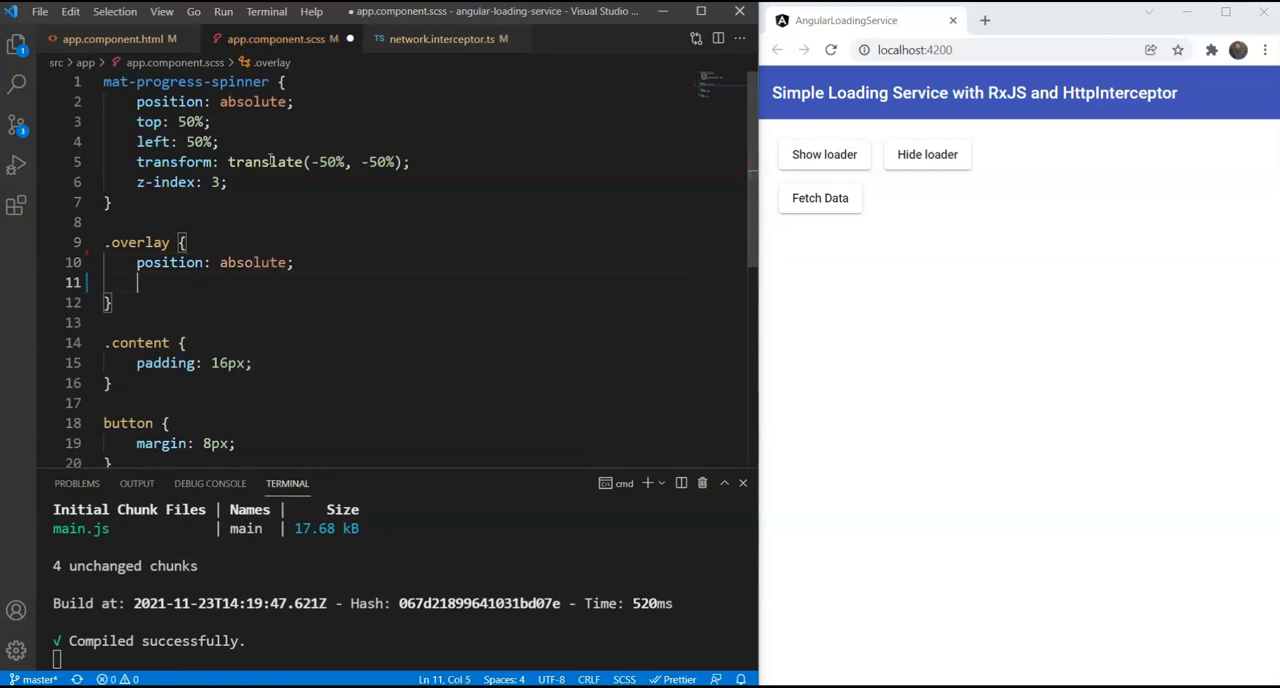
text(top)
key(Return)
text(0;)
key(End)
key(Return)
text(le)
key(Return)
text(0)
key(End)
key(Return)
text(righ)
key(Return)
text(0)
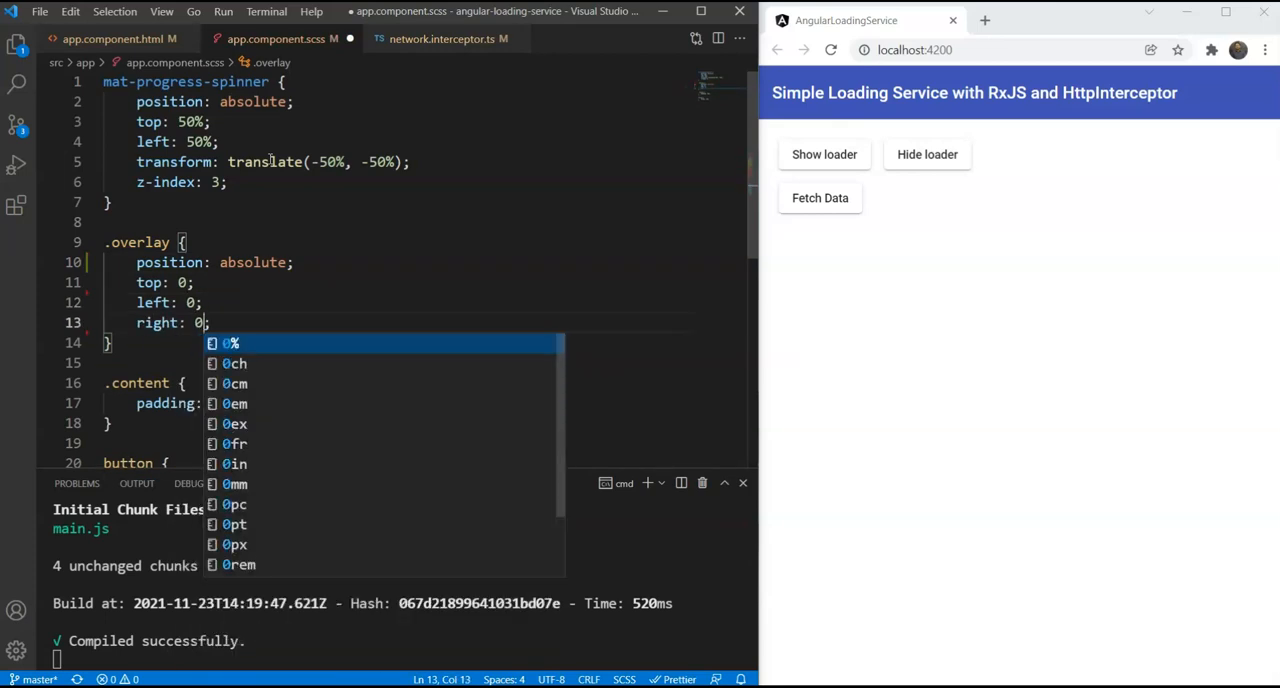
key(Return)
key(BackSpace)
key(End)
key(Return)
text(bottom: 0;)
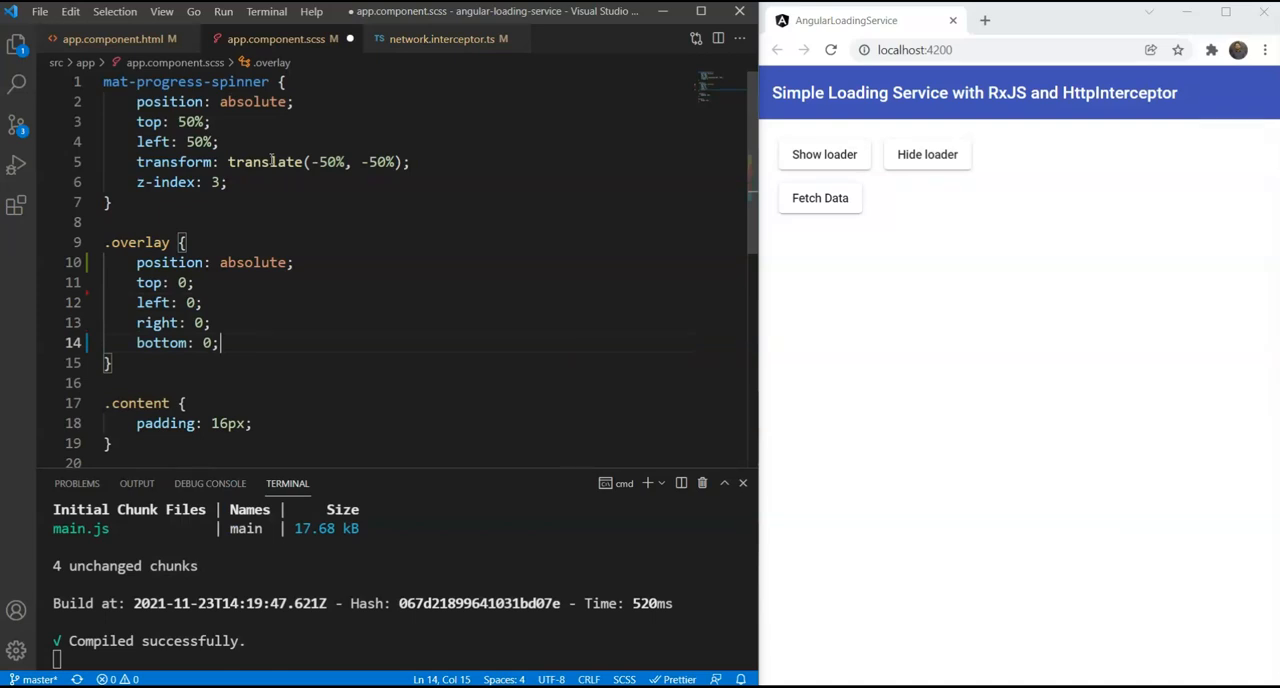
Set .overlay z-index to 2, below the spinner's 3, and save the stylesheet.
key(Return)
text(z-index)
key(Return)
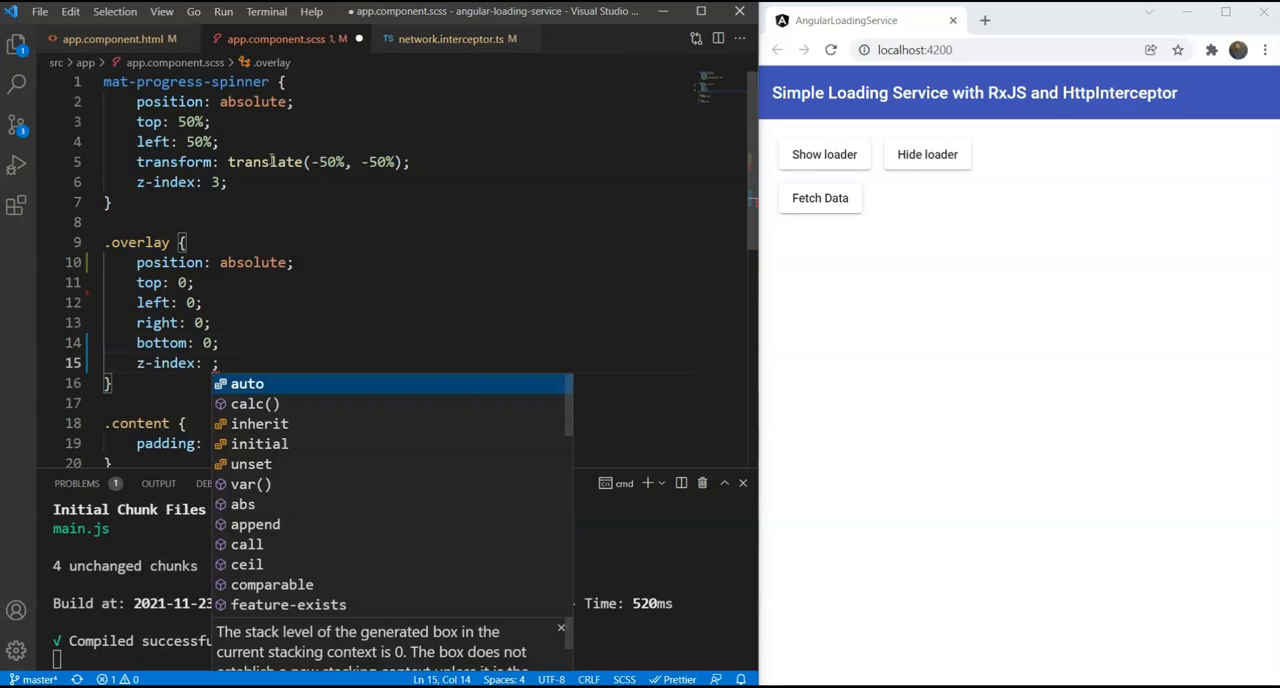
text(2;)
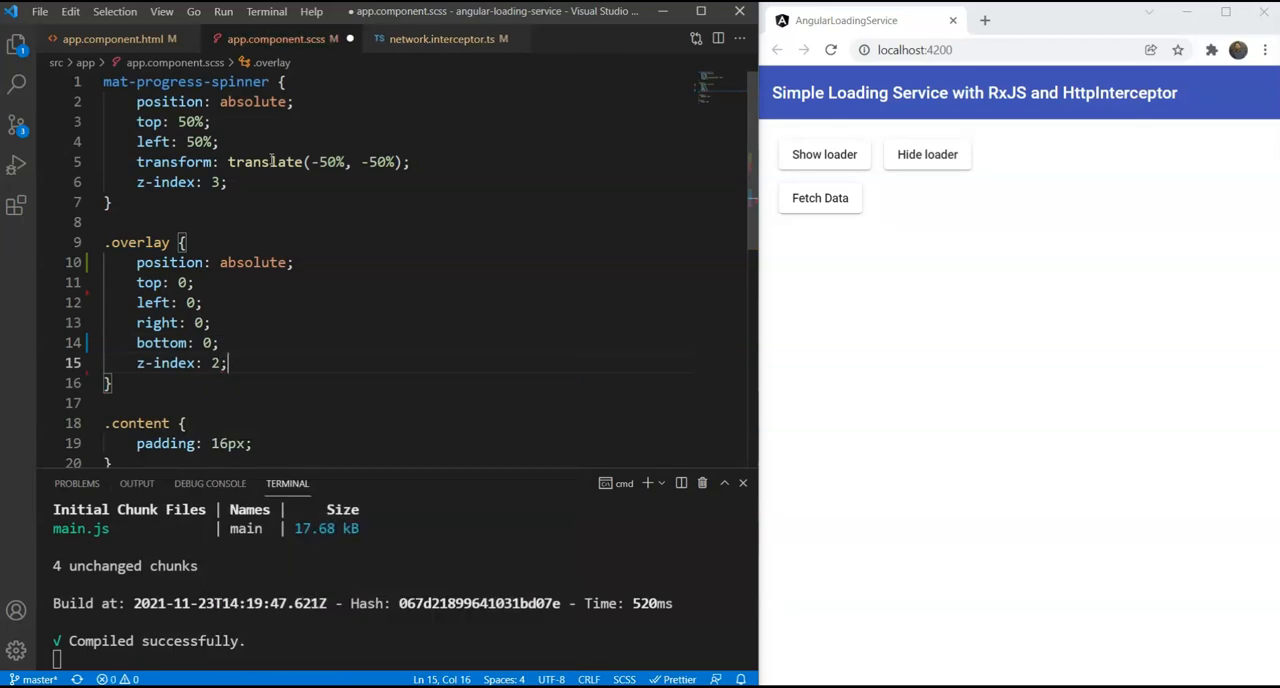
key(Up)
key(Up)
key(Up)
key(Up)
key(Up)
key(Up)
key(Up)
key(Up)
key(Up)
key(Left)
key(Left)
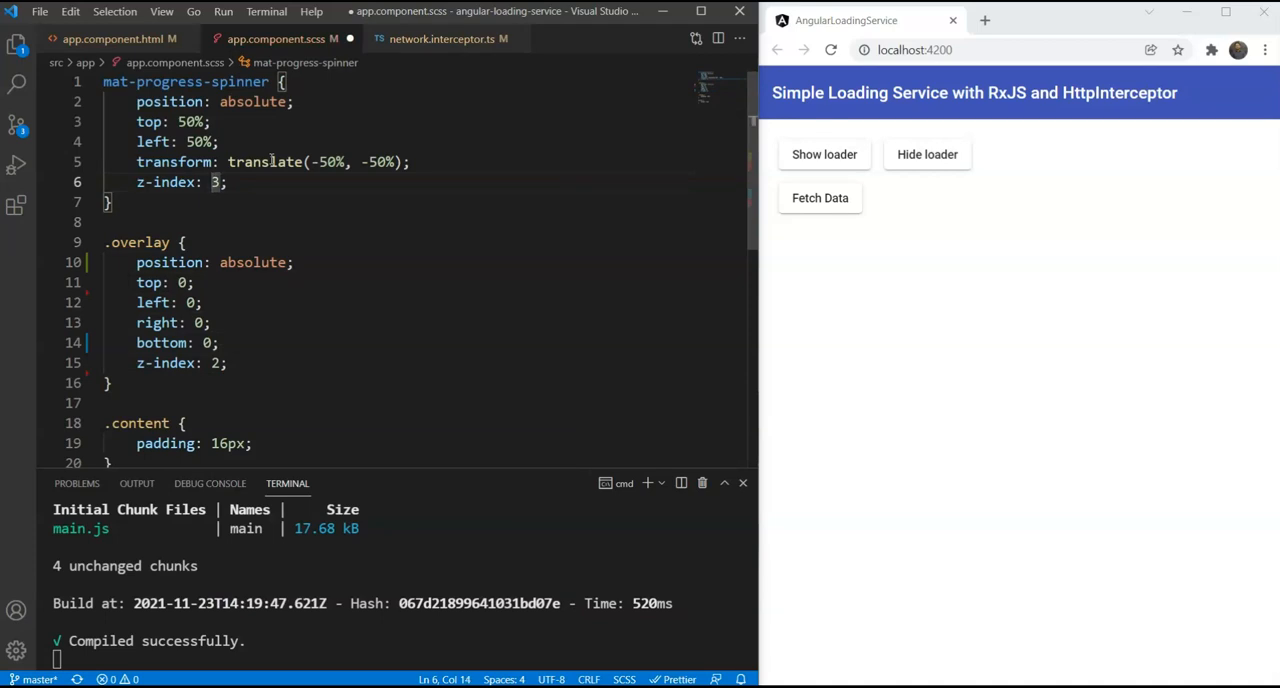
key(Down)
key(Down)
key(Down)
key(ctrl+s)
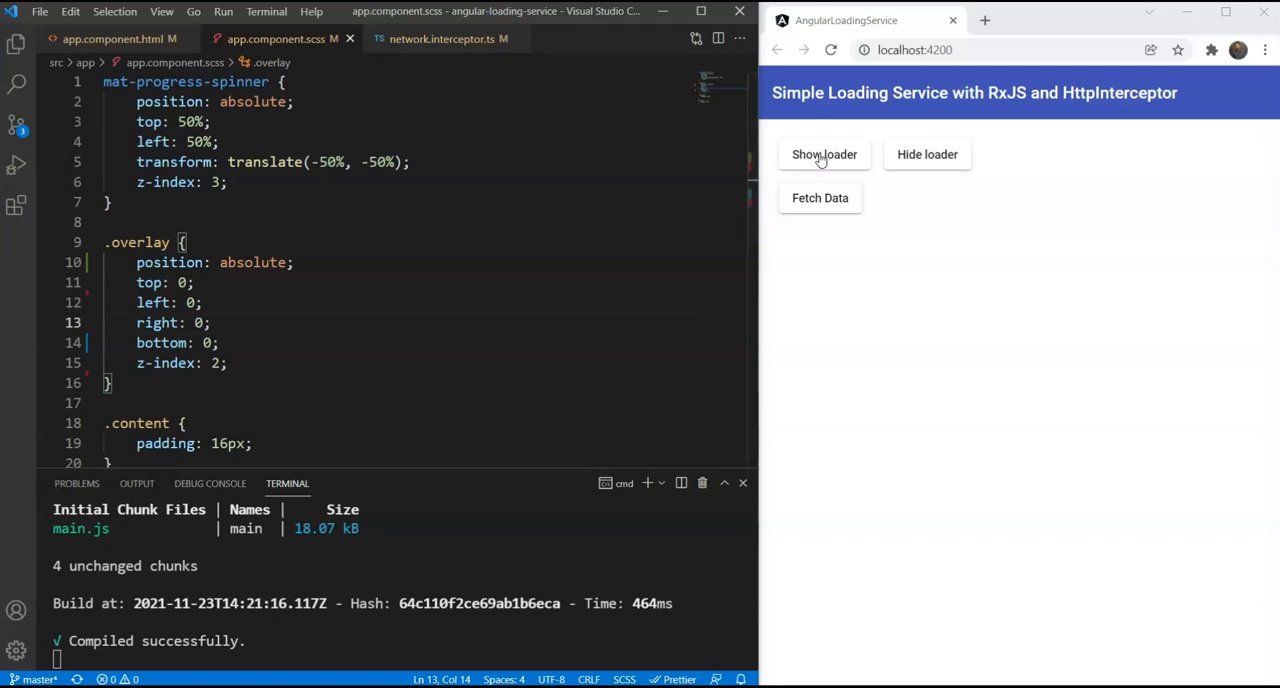
click(820, 156)
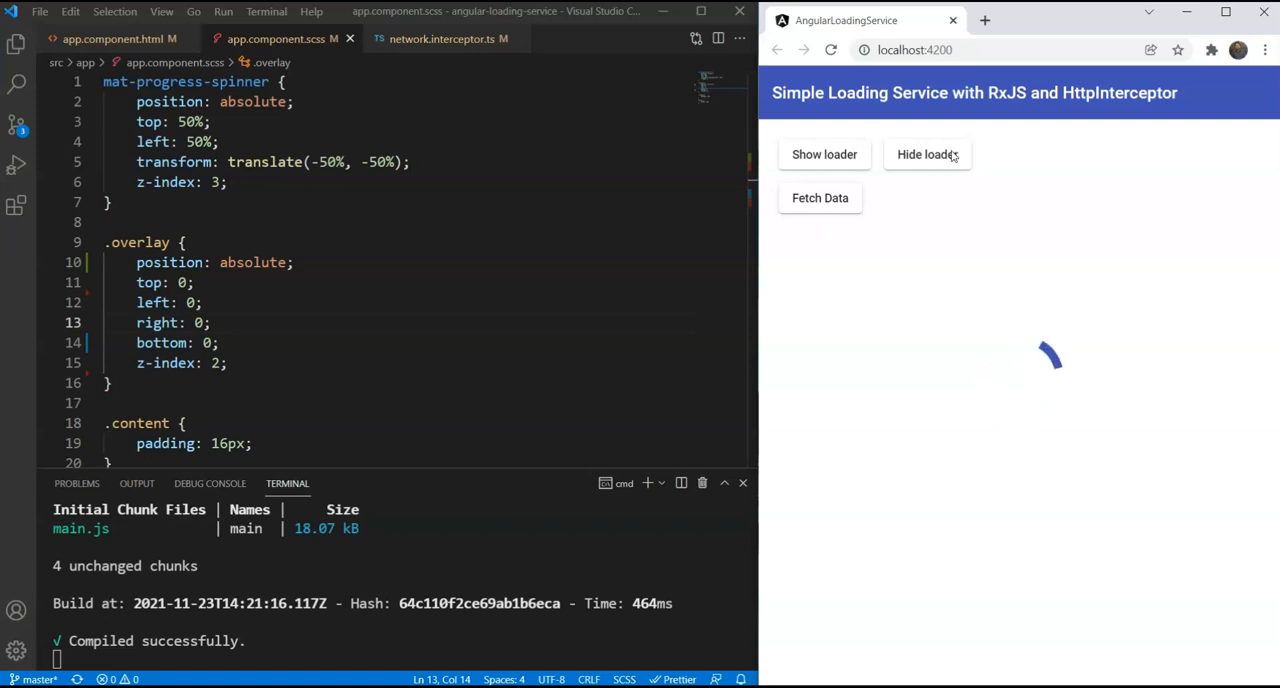
click(830, 49)
Add backdrop-filter: blur(2px) to .overlay and save to recompile.
click(268, 365)
key(Return)
text(back)
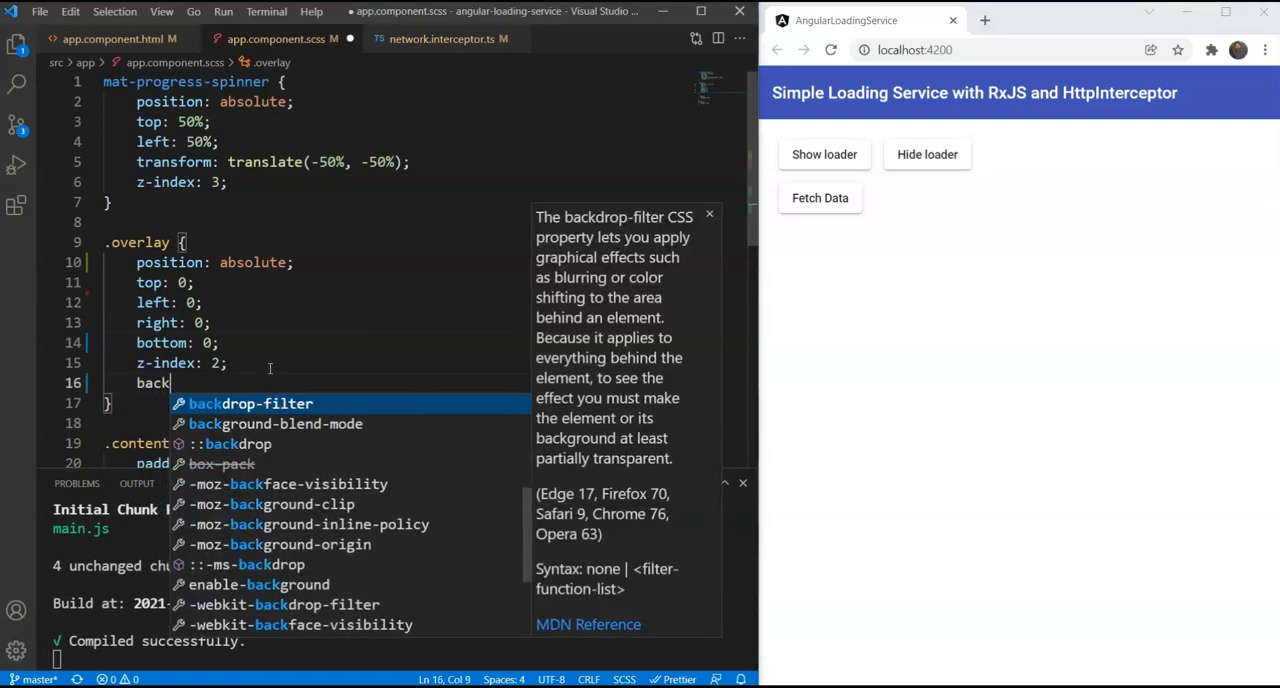
text(d)
key(Return)
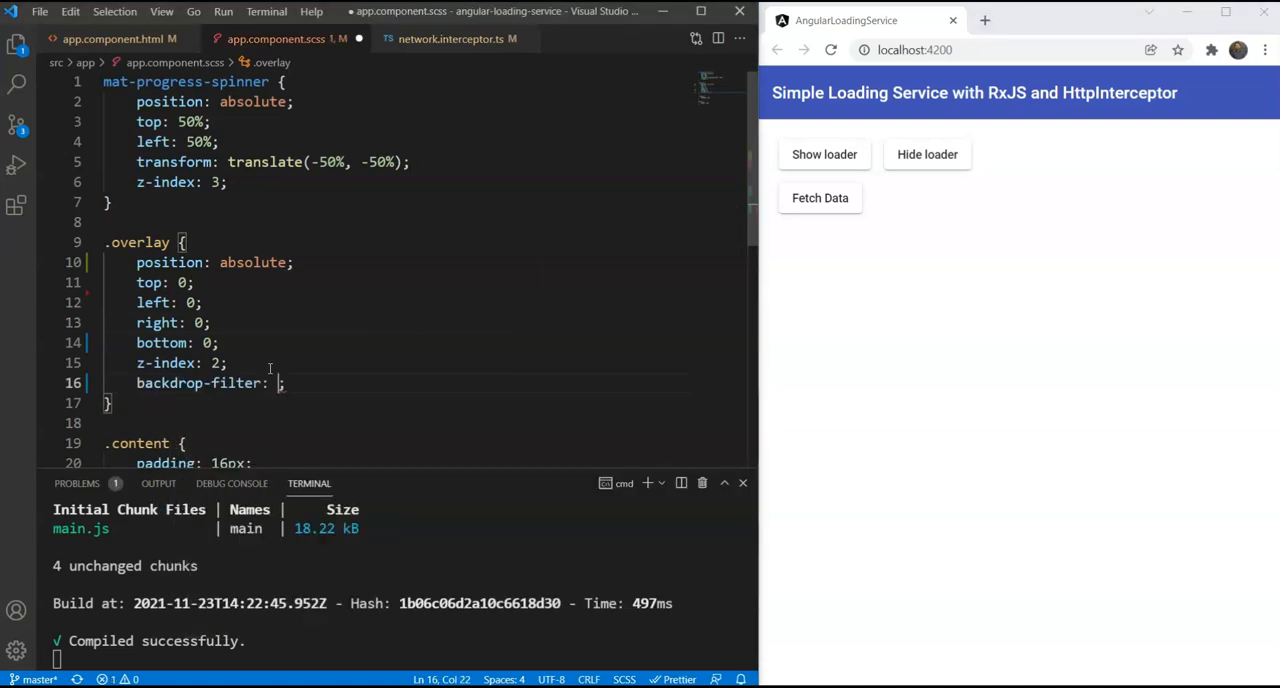
text(blur(2px)
click(262, 343)
key(ctrl+s)
Show the loader in Chrome to check the blurred overlay behind the spinner.
click(806, 166)
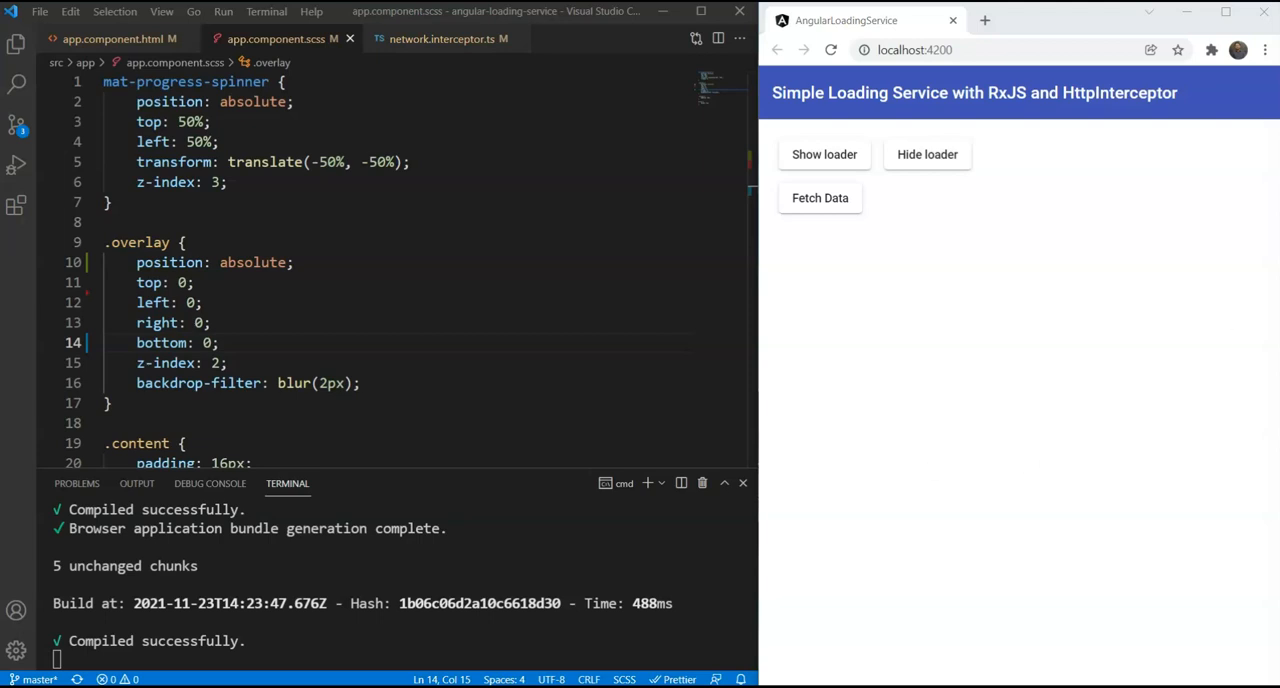
click(845, 166)
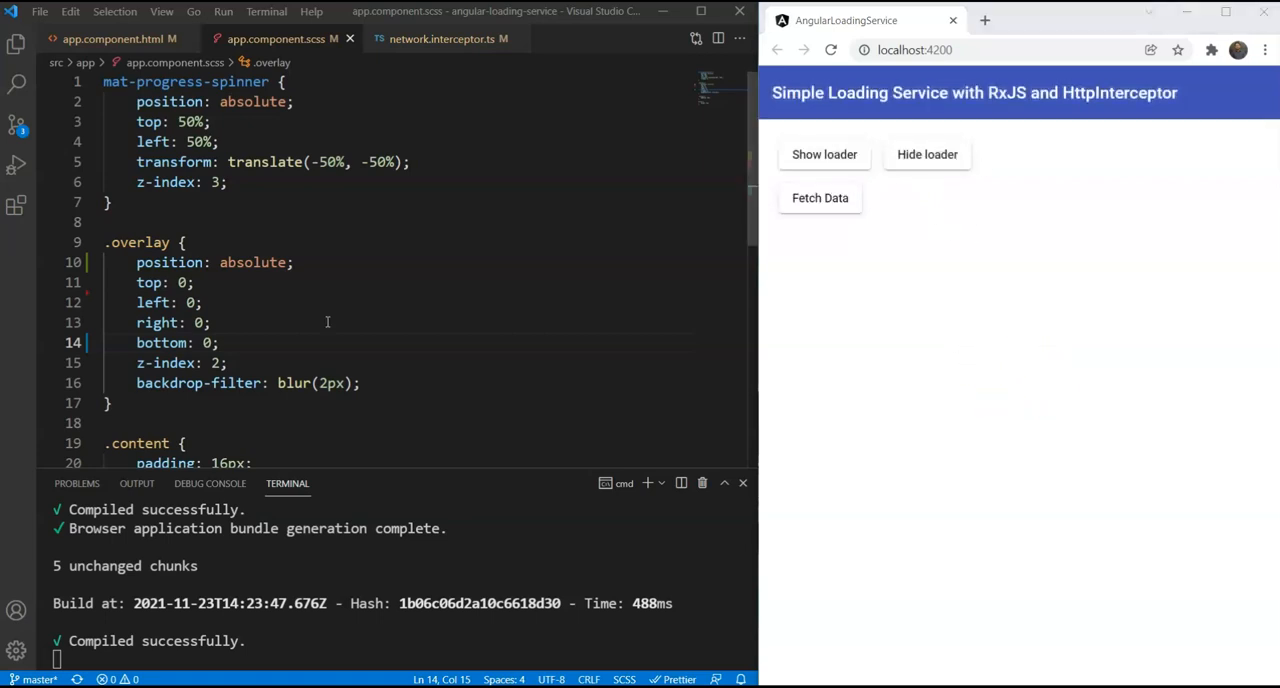
Close app.component.scss, test Fetch Data in Chrome, and refocus app.component.html.
click(380, 363)
click(349, 39)
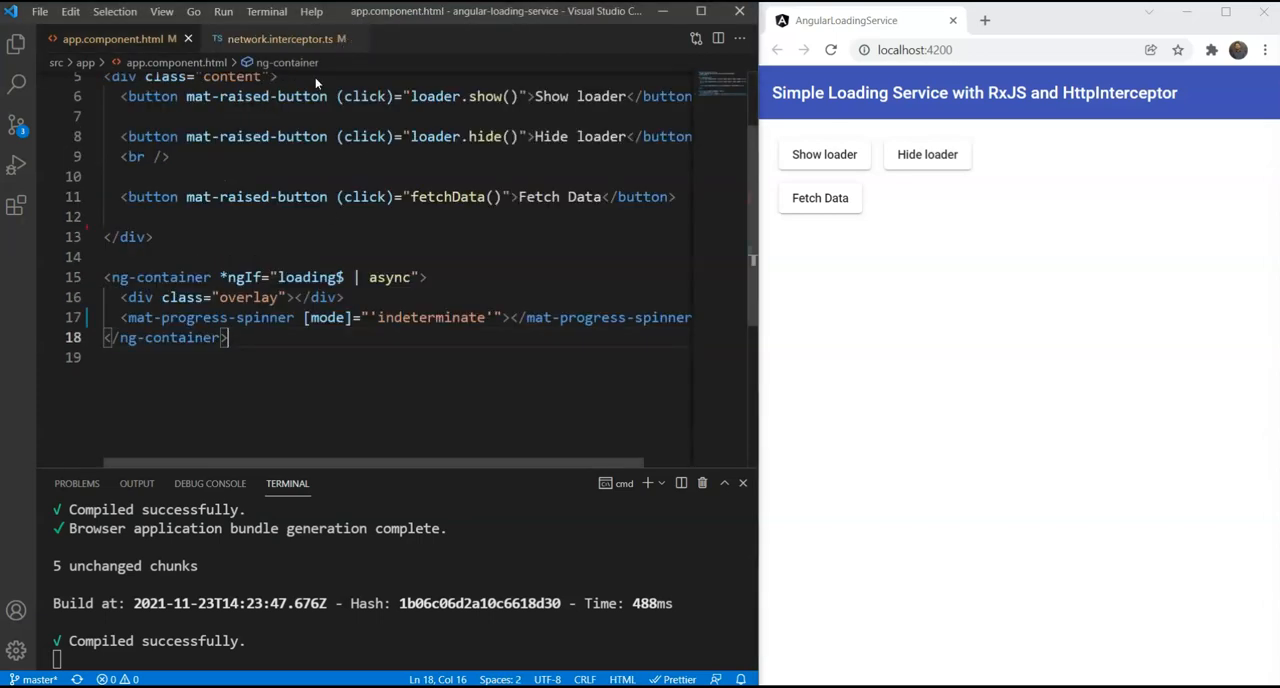
click(818, 200)
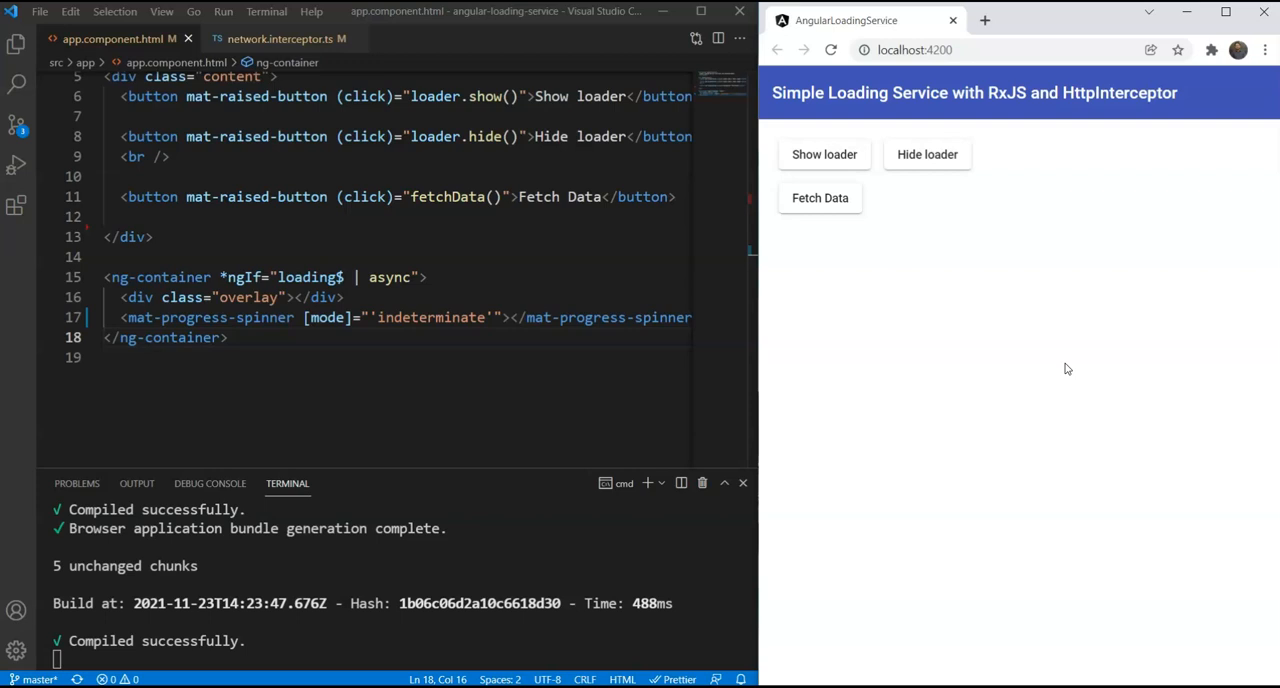
click(362, 236)
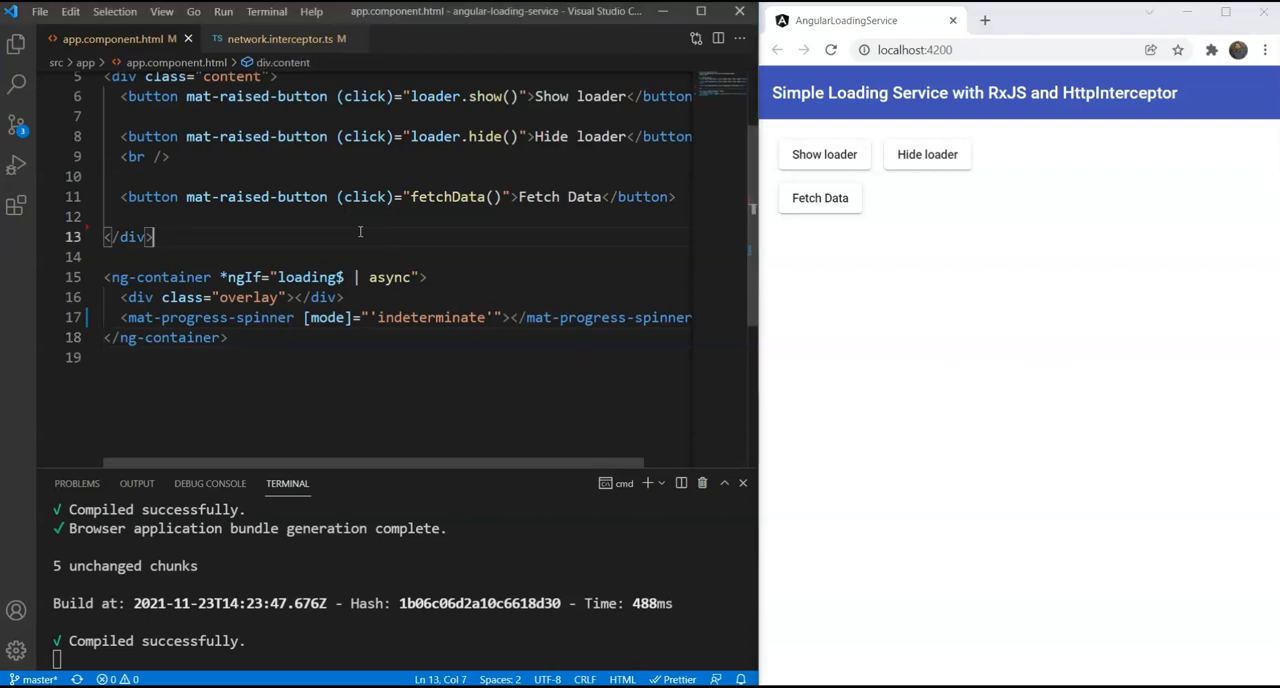
Duplicate the Fetch Data button as Fetch Multiple Data calling fetchMultipleData().
key(ctrl+p)
key(Escape)
triple_click(294, 196)
key(ctrl+c)
key(Right)
key(Return)
key(ctrl+v)
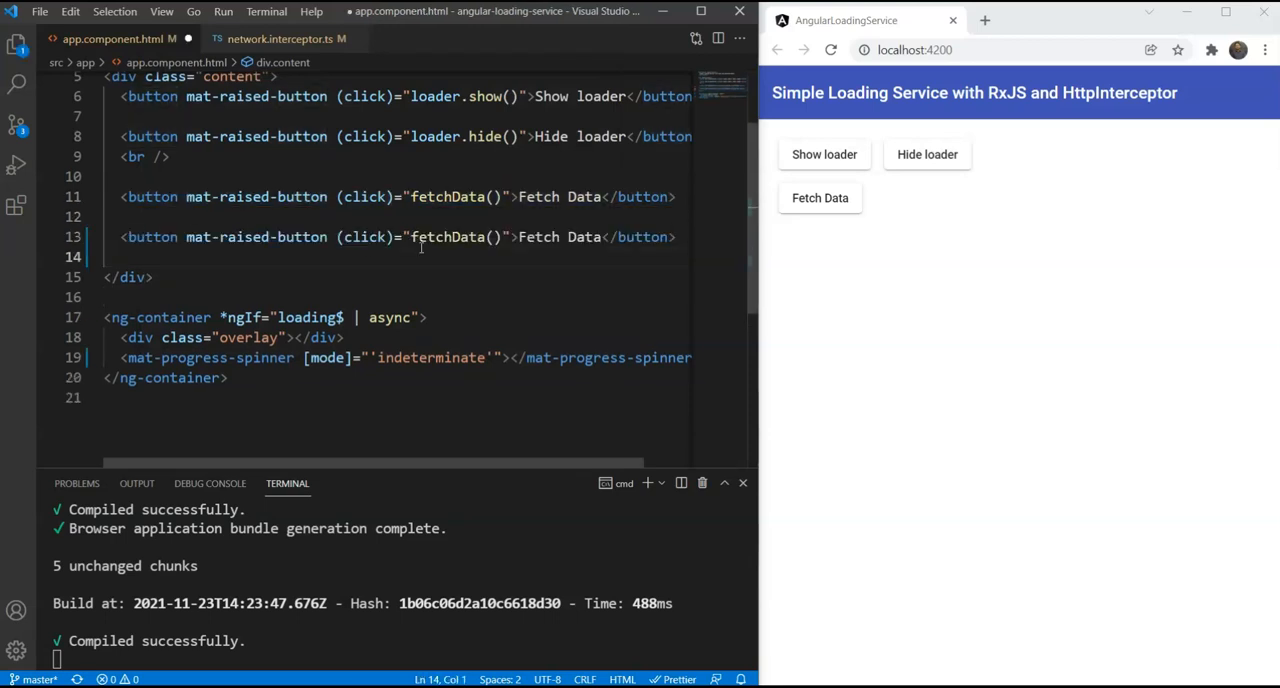
double_click(569, 236)
text(Multiple Data)
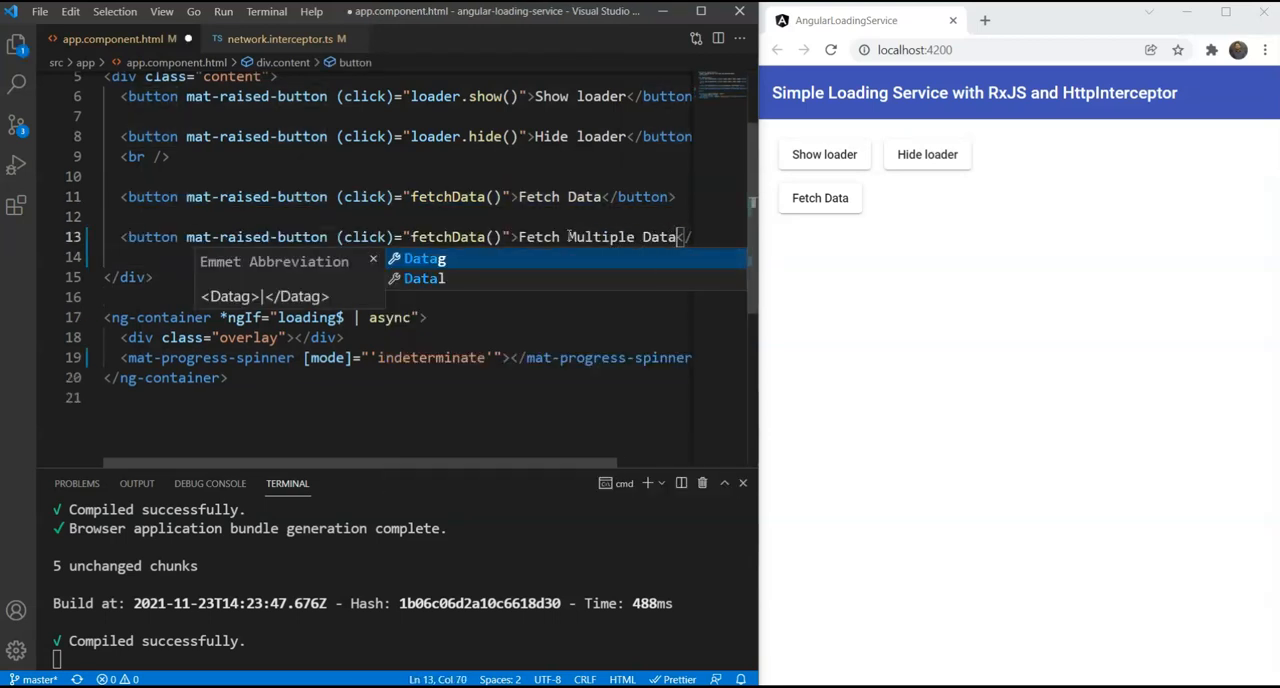
click(453, 236)
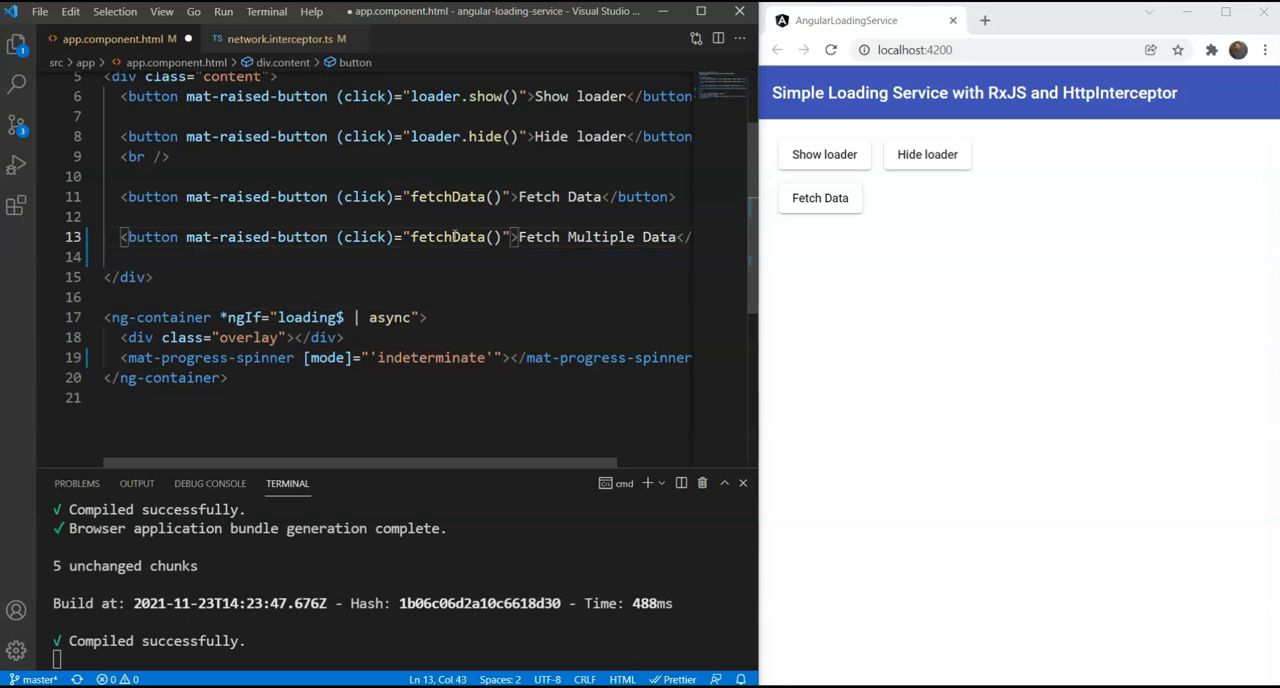
text(Multiple)
Review fetchMultipleData in app.component.ts: one single request and one concatMap-chained request.
key(Down)
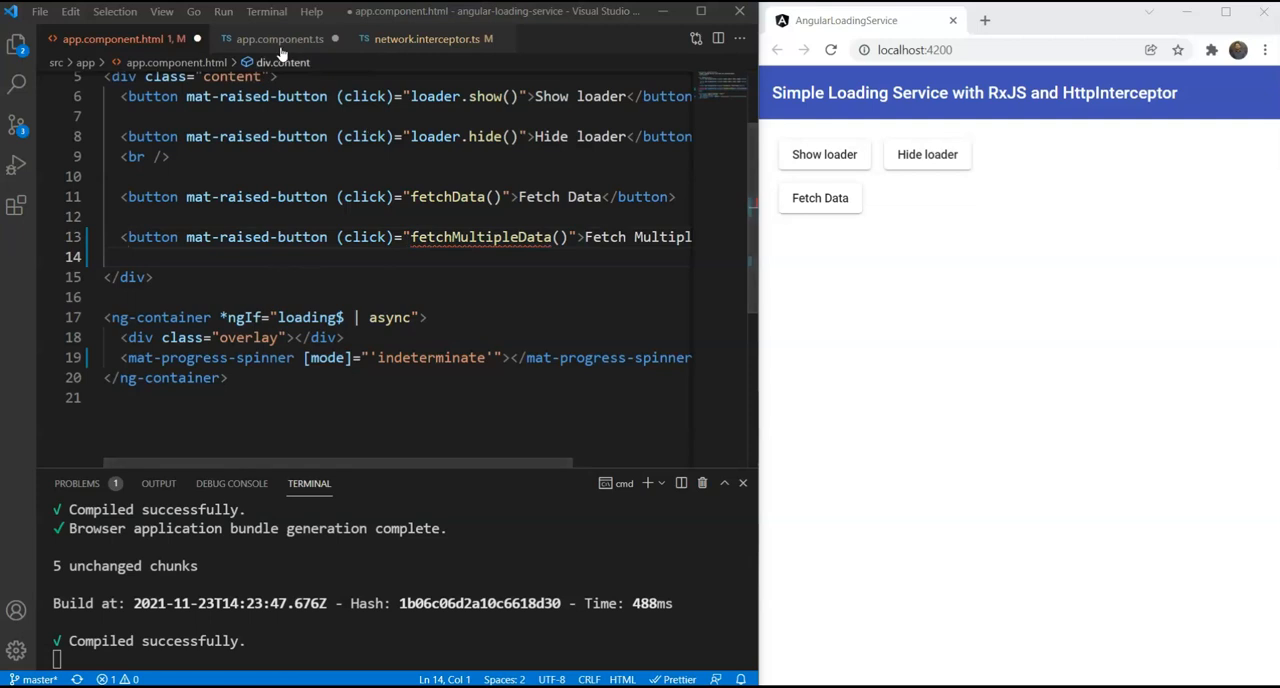
click(262, 39)
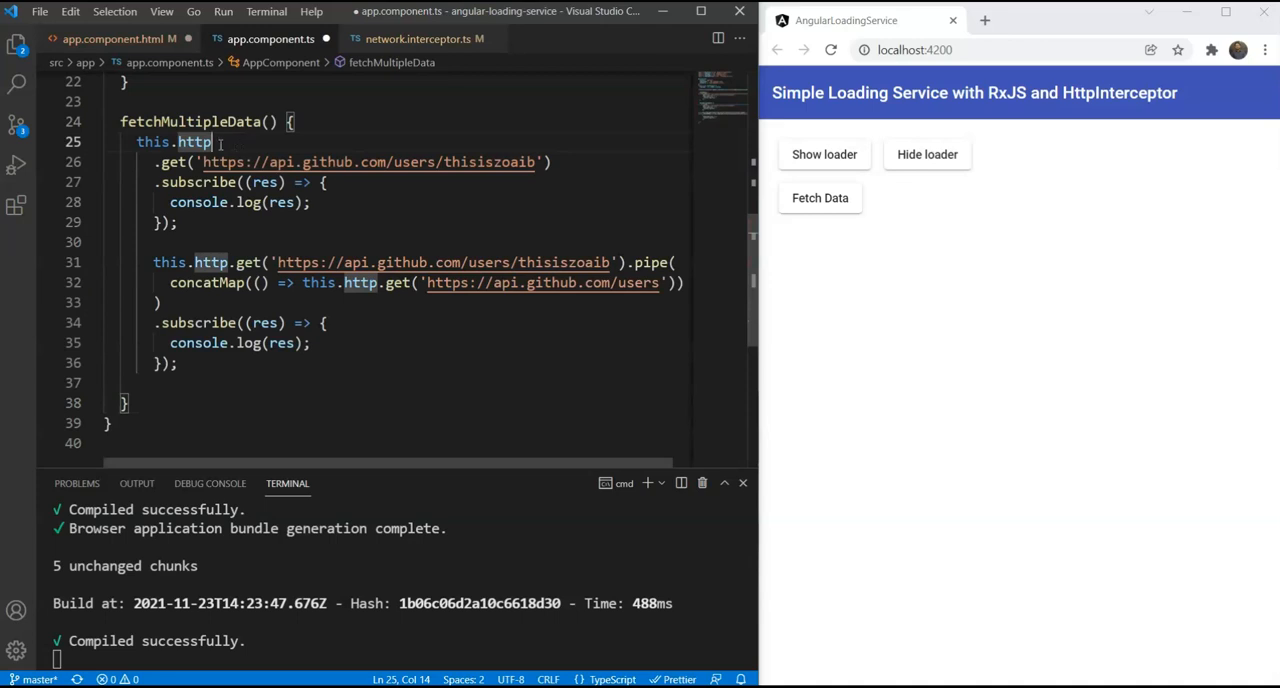
drag(136, 142, 178, 222)
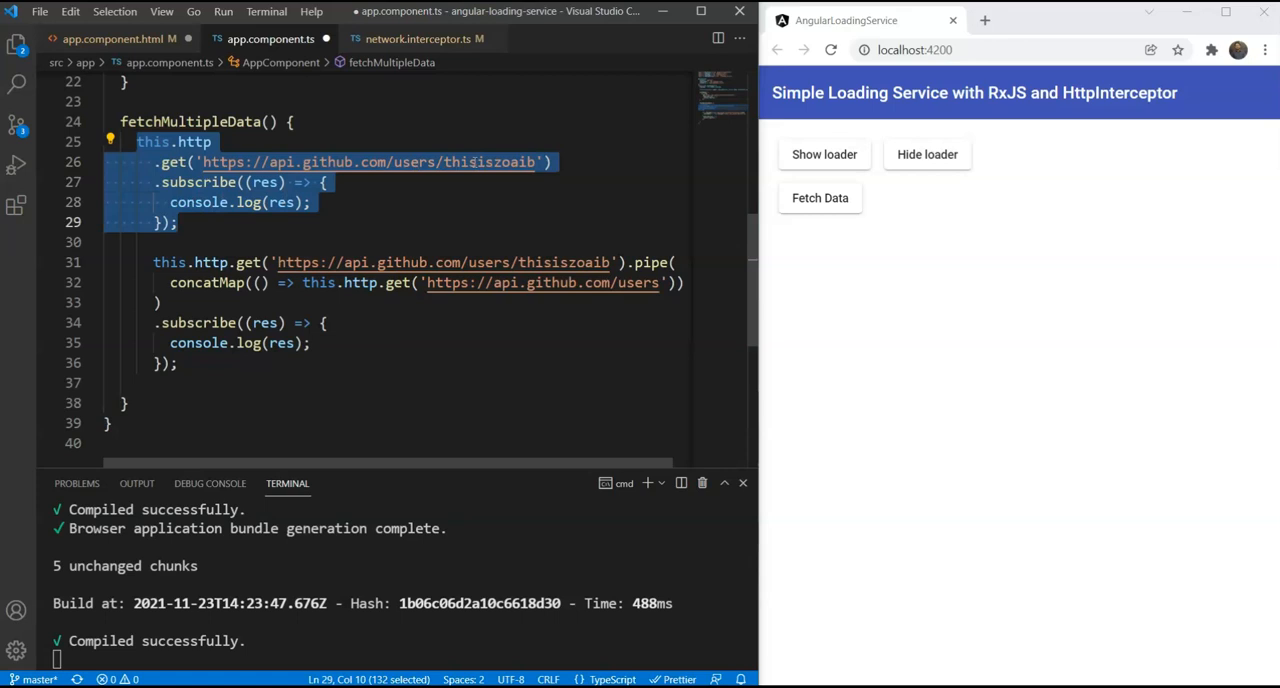
key(Escape)
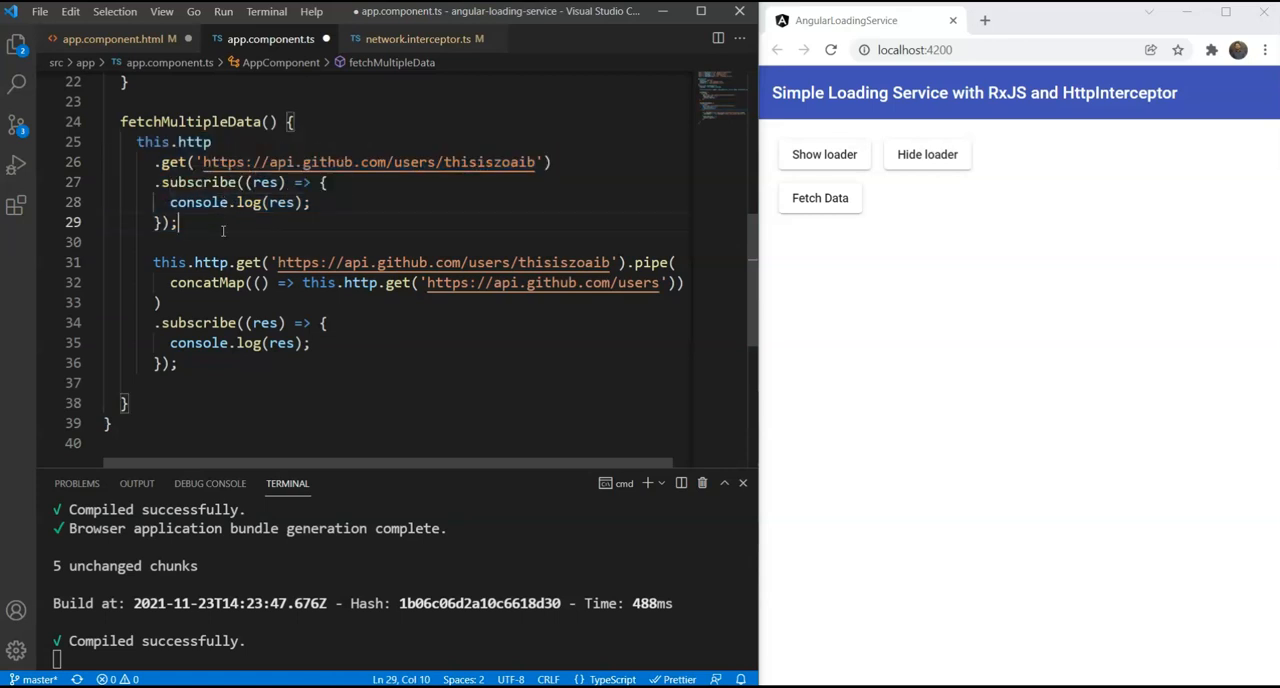
drag(155, 262, 178, 363)
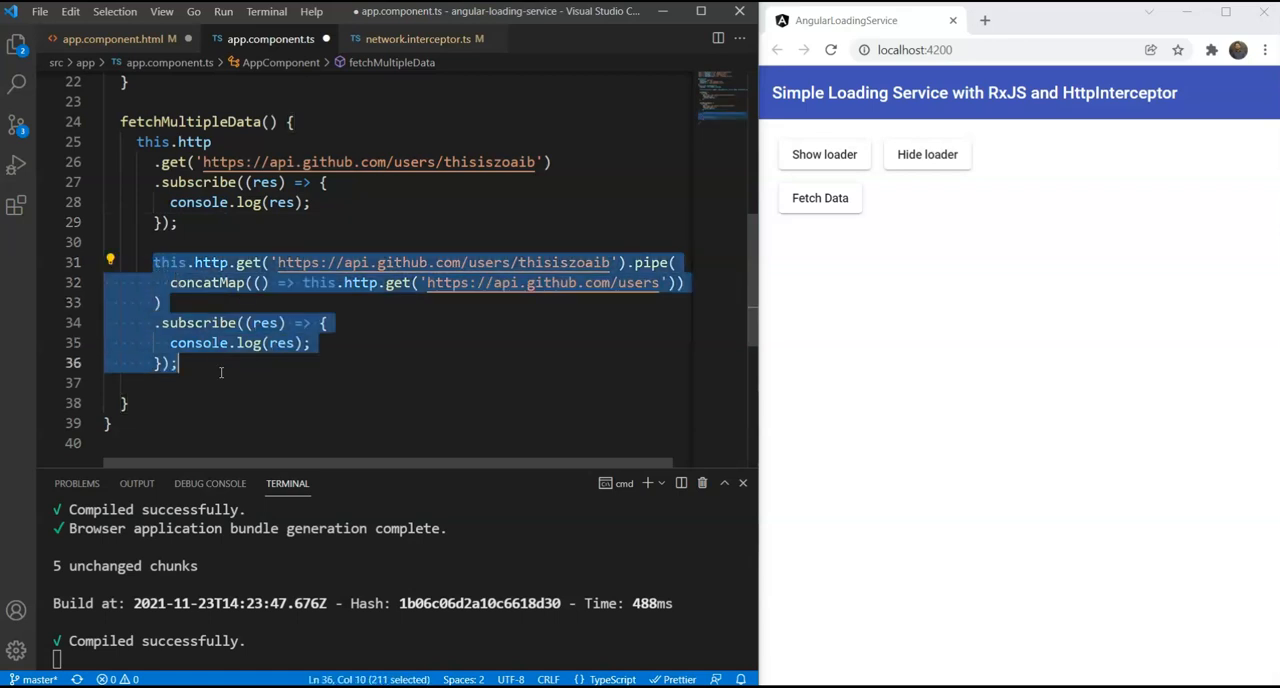
key(Escape)
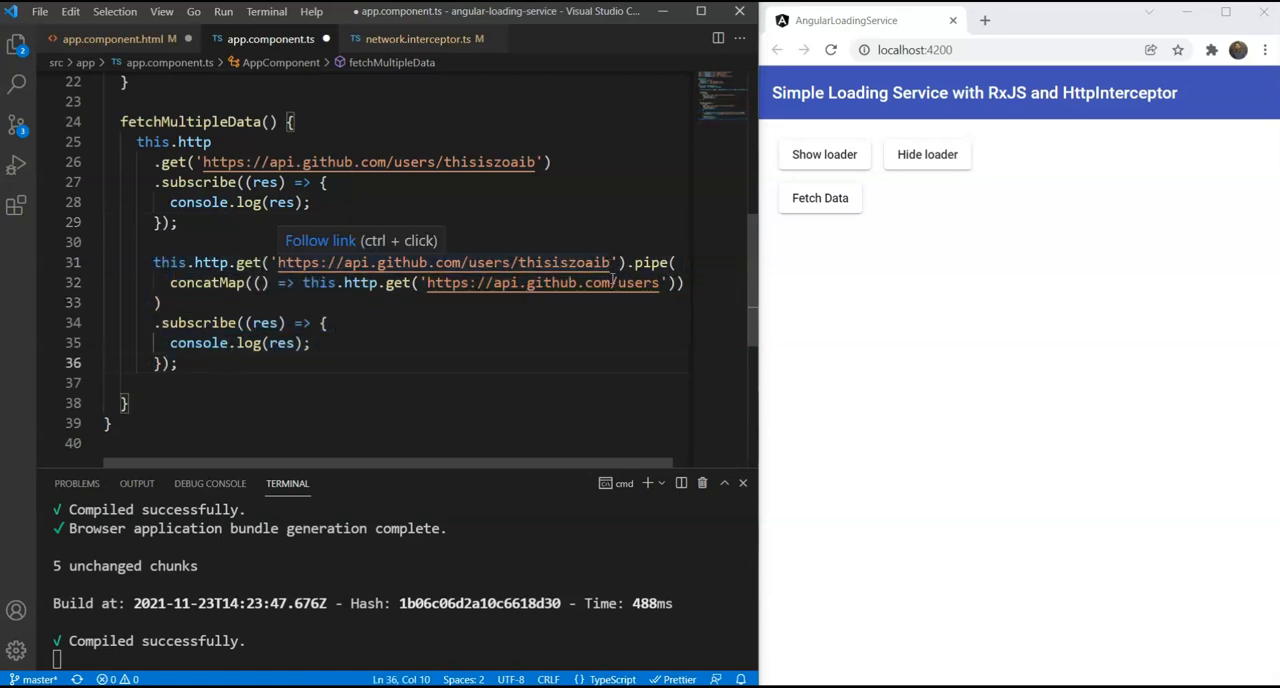
Highlight the username and users endpoint in the chained GitHub URLs, then switch to the browser.
double_click(600, 262)
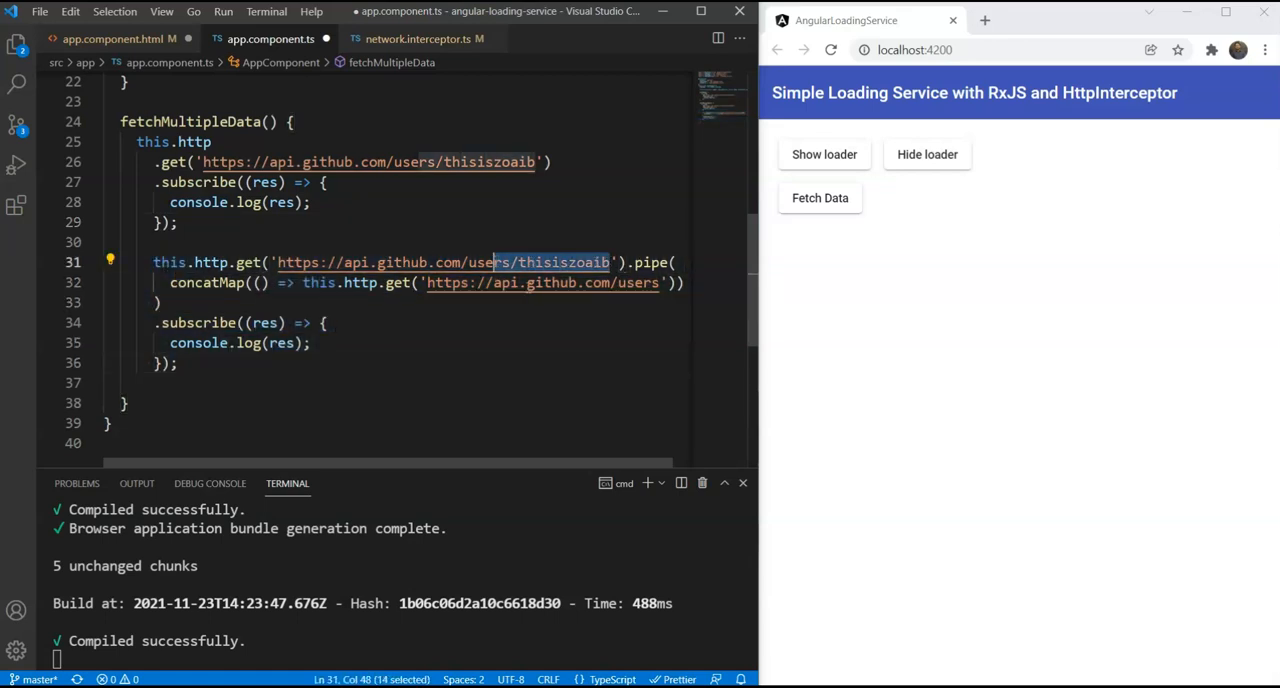
click(527, 282)
drag(660, 283, 428, 283)
click(424, 323)
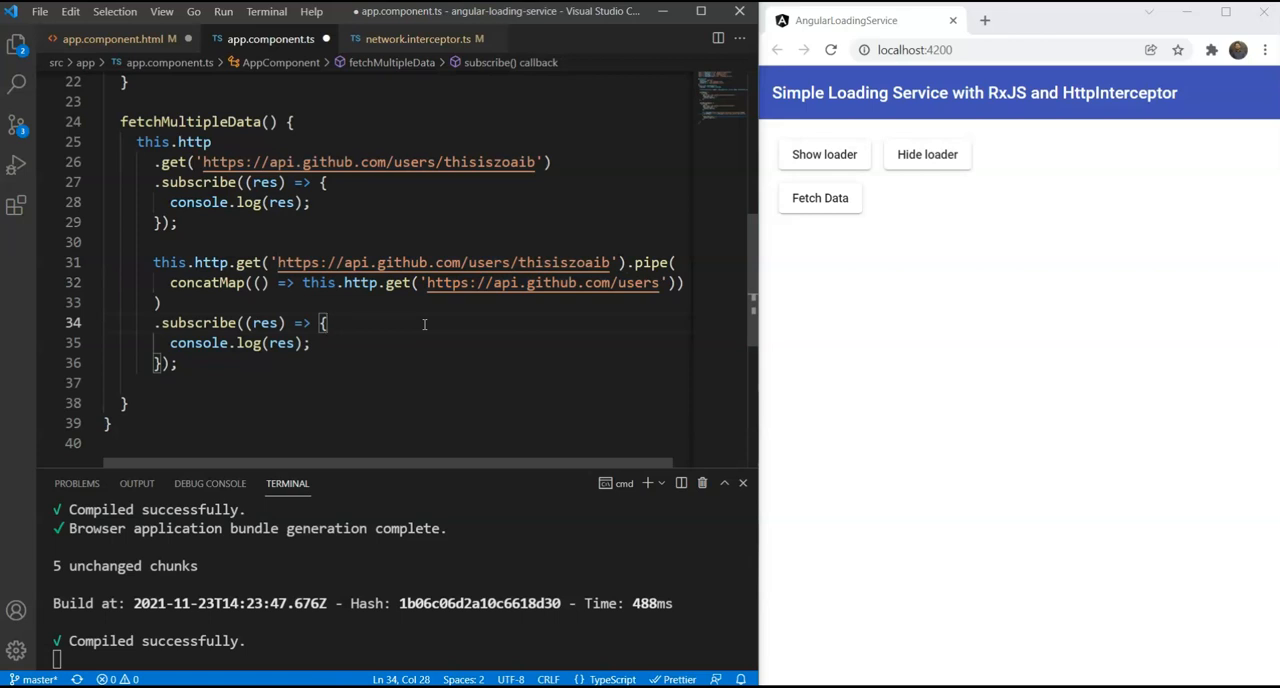
click(1146, 262)
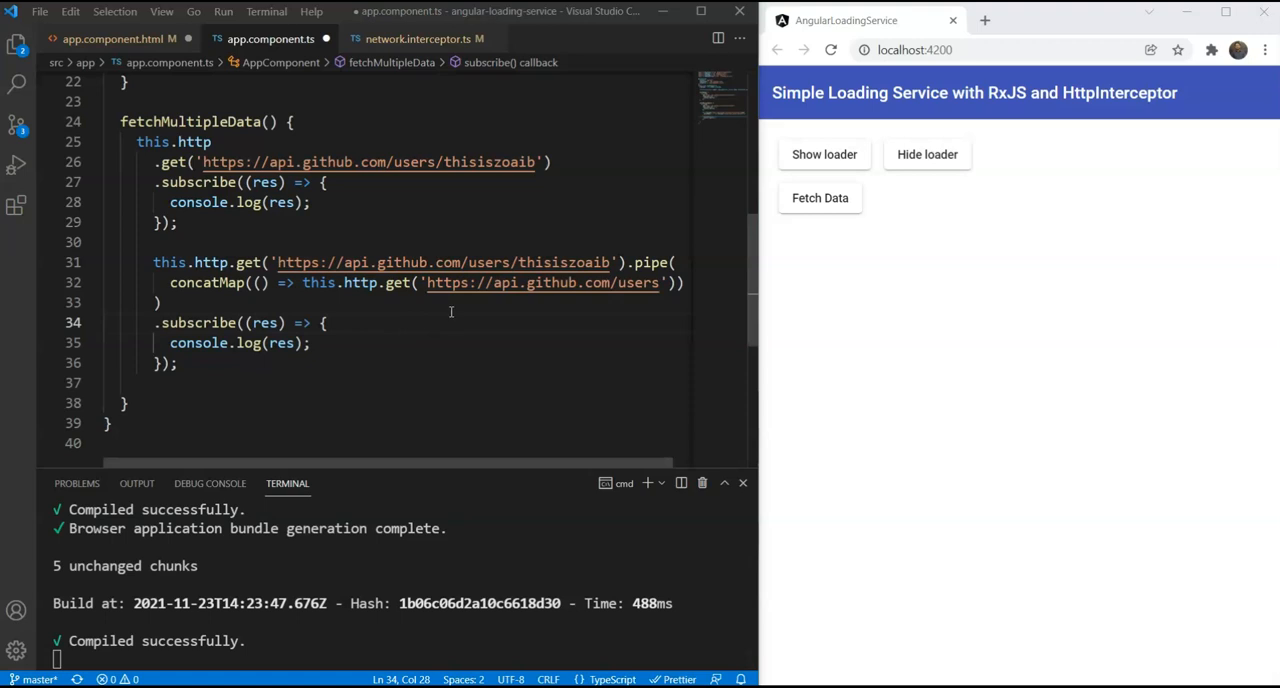
Widen the Chrome window and open developer tools with F12.
drag(759, 246, 322, 246)
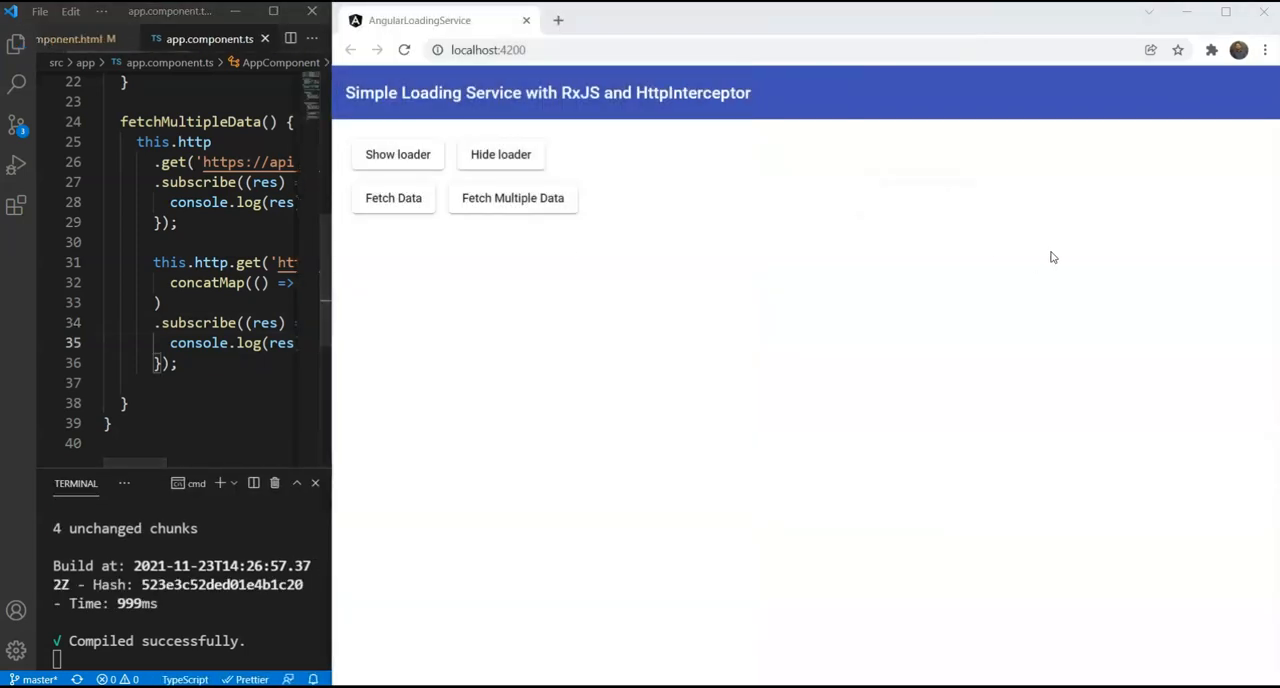
click(1052, 257)
key(F12)
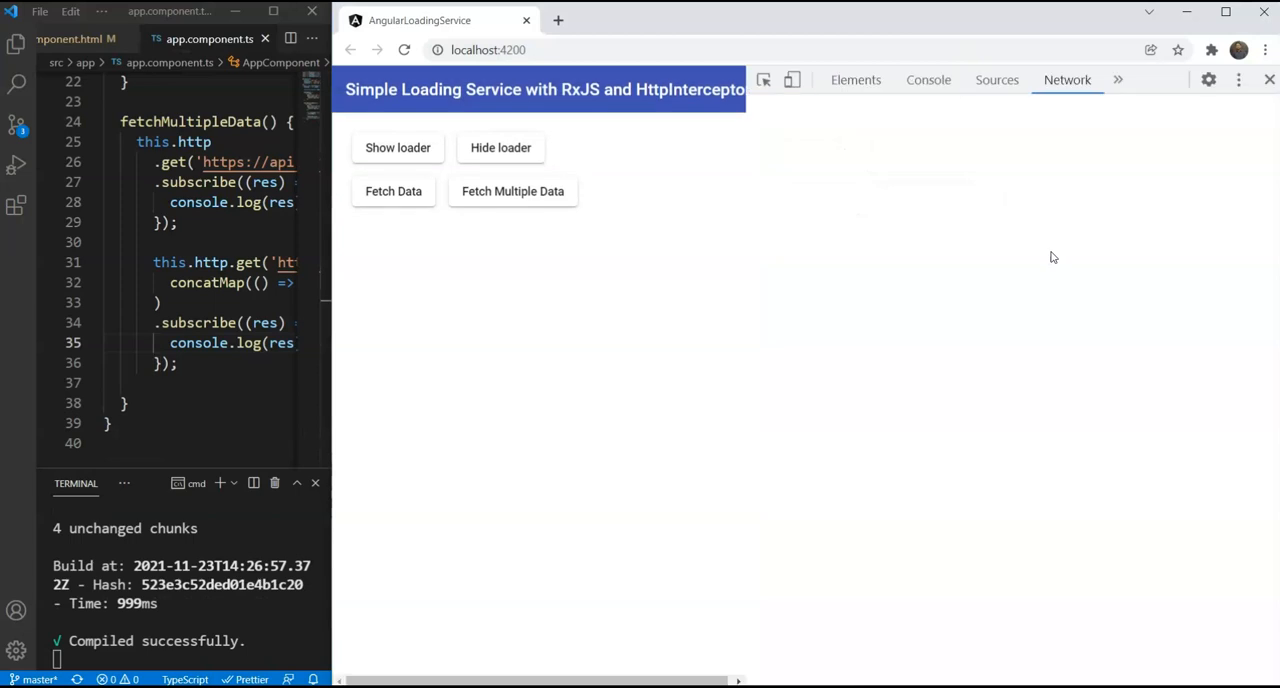
Disable cache and throttle the network to Slow 3G on the Network tab.
click(1050, 109)
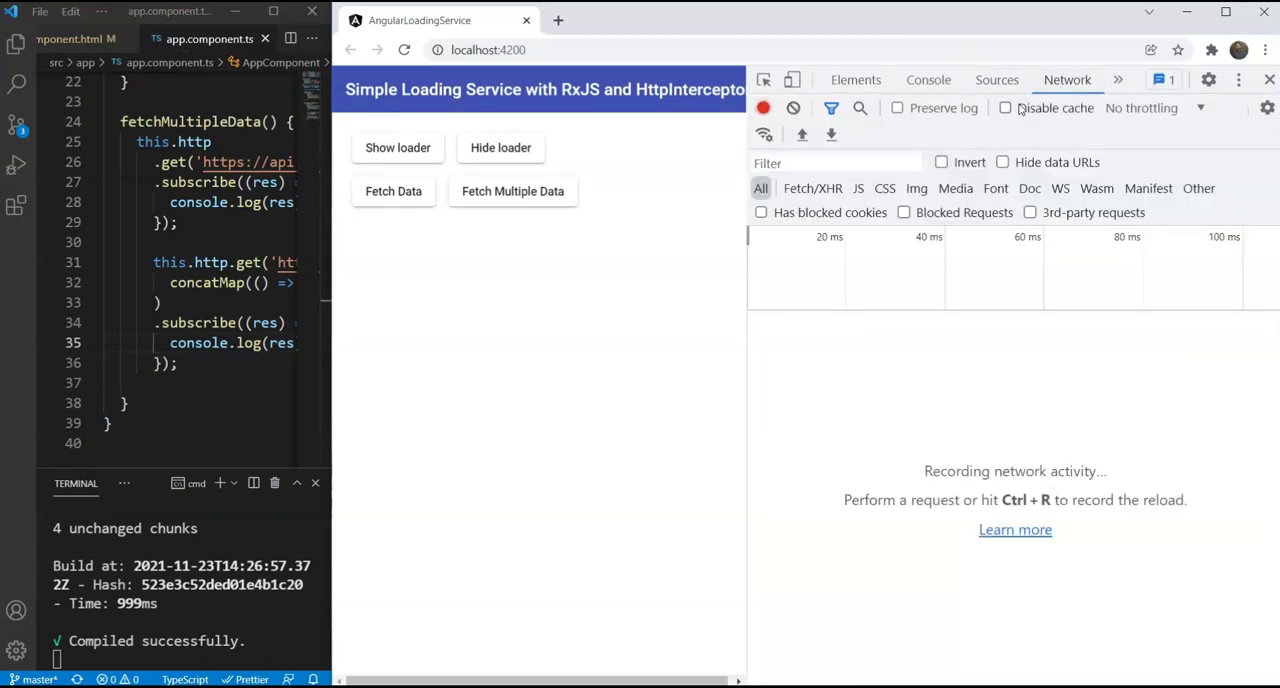
click(1141, 108)
click(1170, 232)
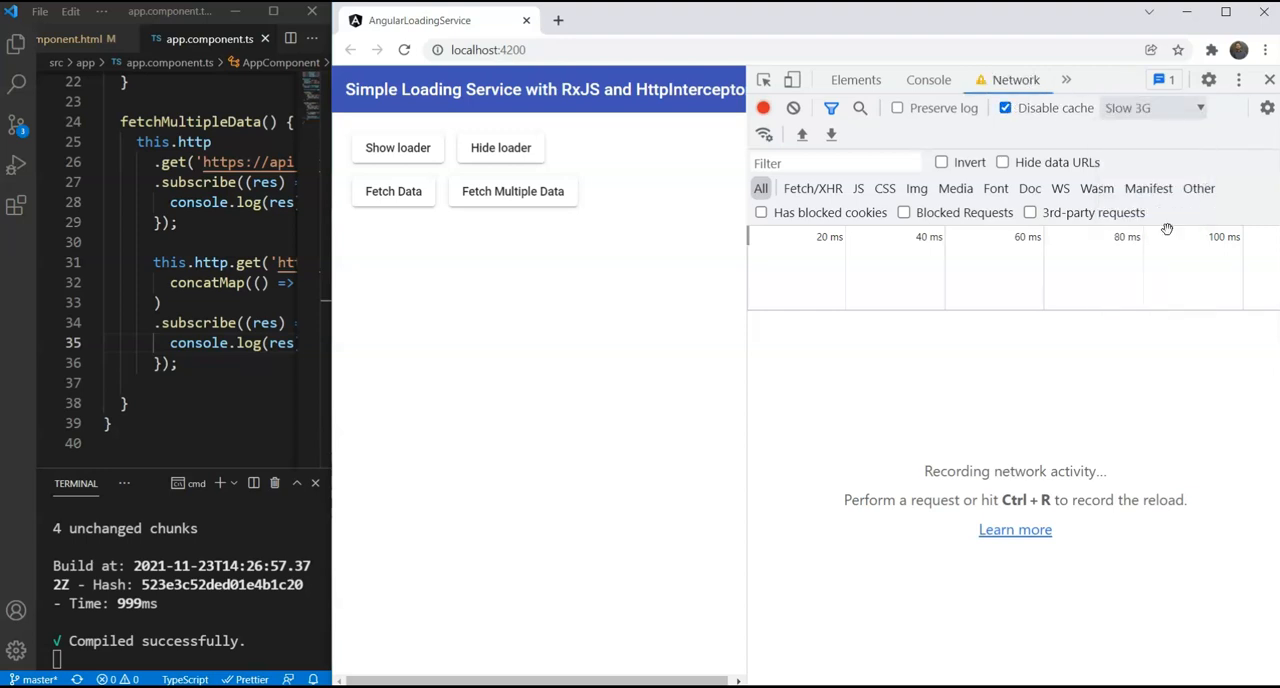
drag(747, 258, 814, 258)
Switch to the Console panel from the » menu and clear its messages.
click(1064, 80)
click(1085, 108)
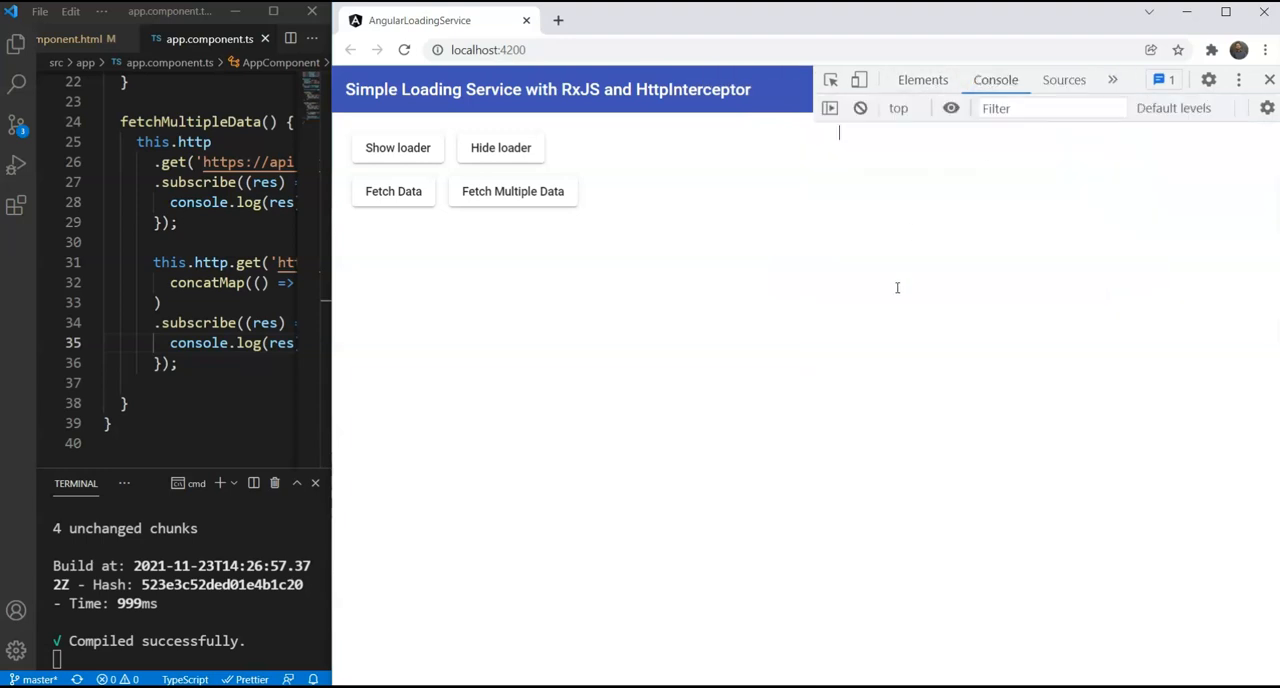
click(860, 108)
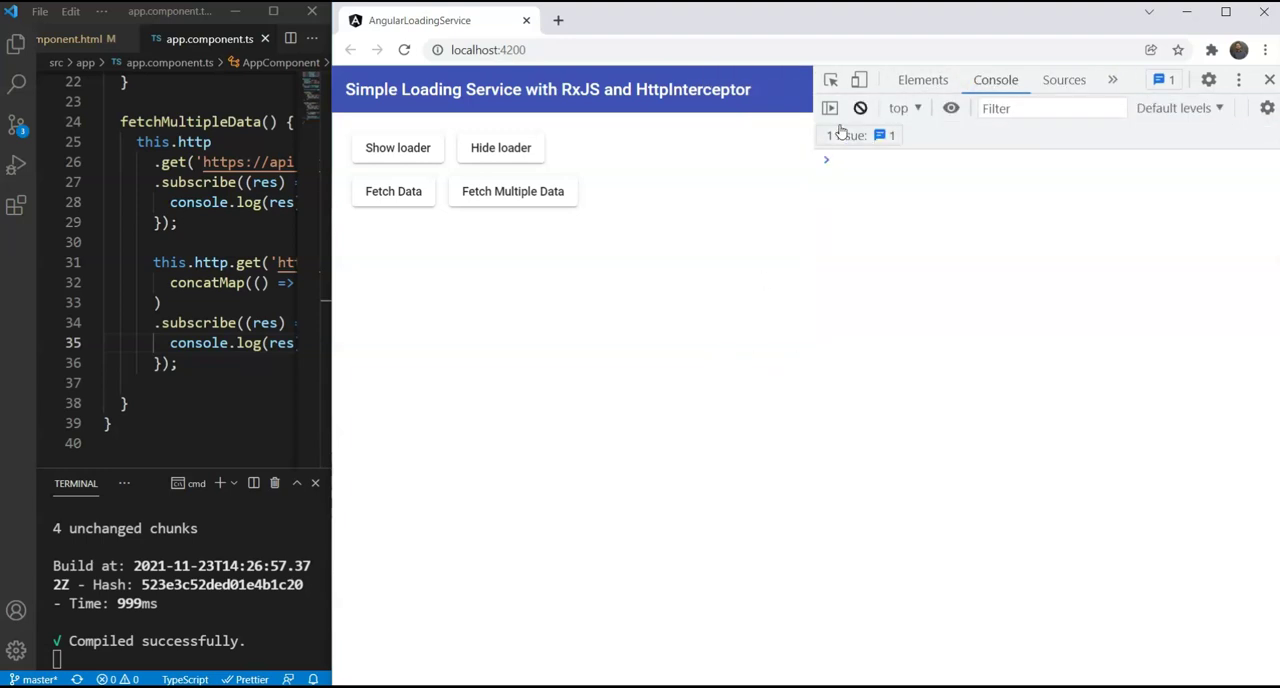
Run Fetch Multiple Data to watch the logged responses, then close DevTools.
click(521, 199)
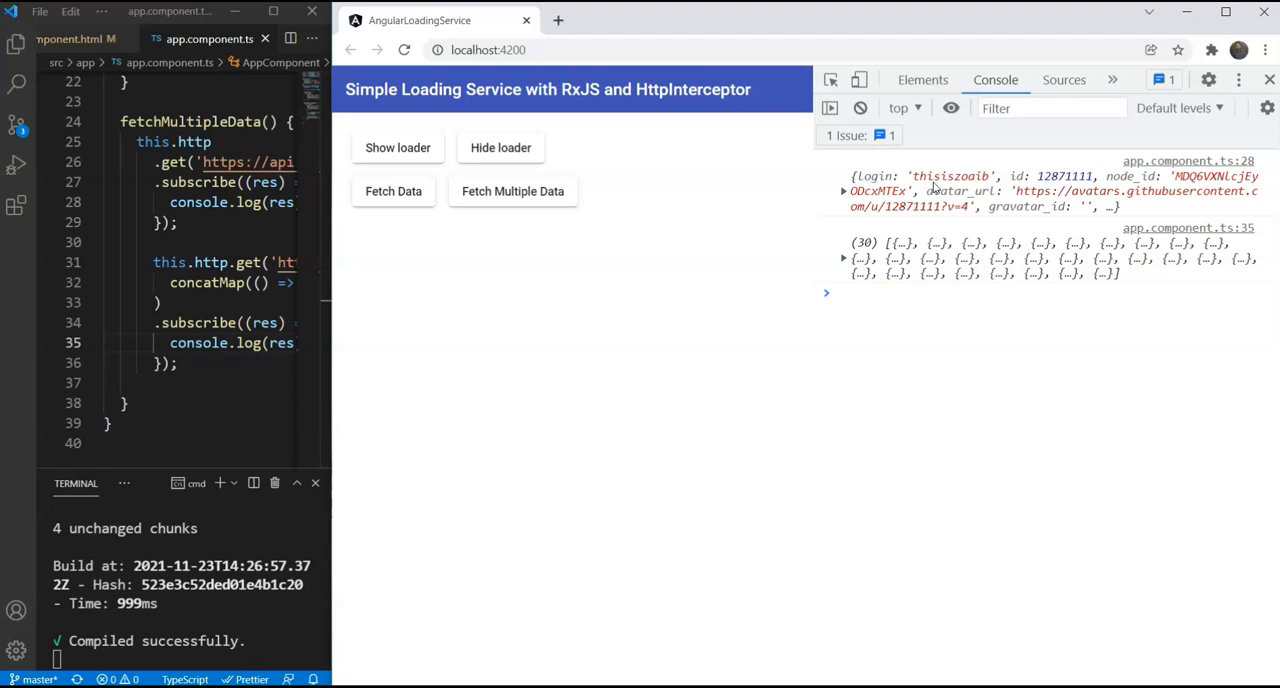
click(1270, 79)
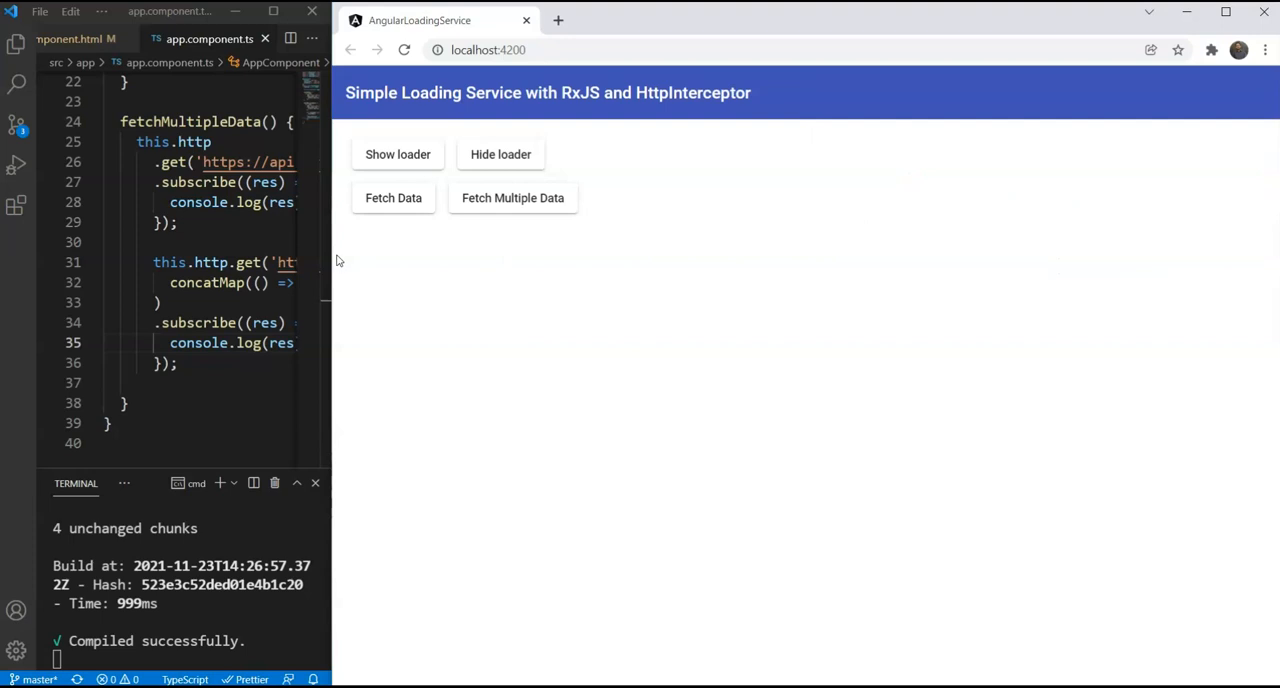
Widen VS Code and open network.interceptor.ts via quick file search.
drag(334, 256, 786, 256)
click(367, 348)
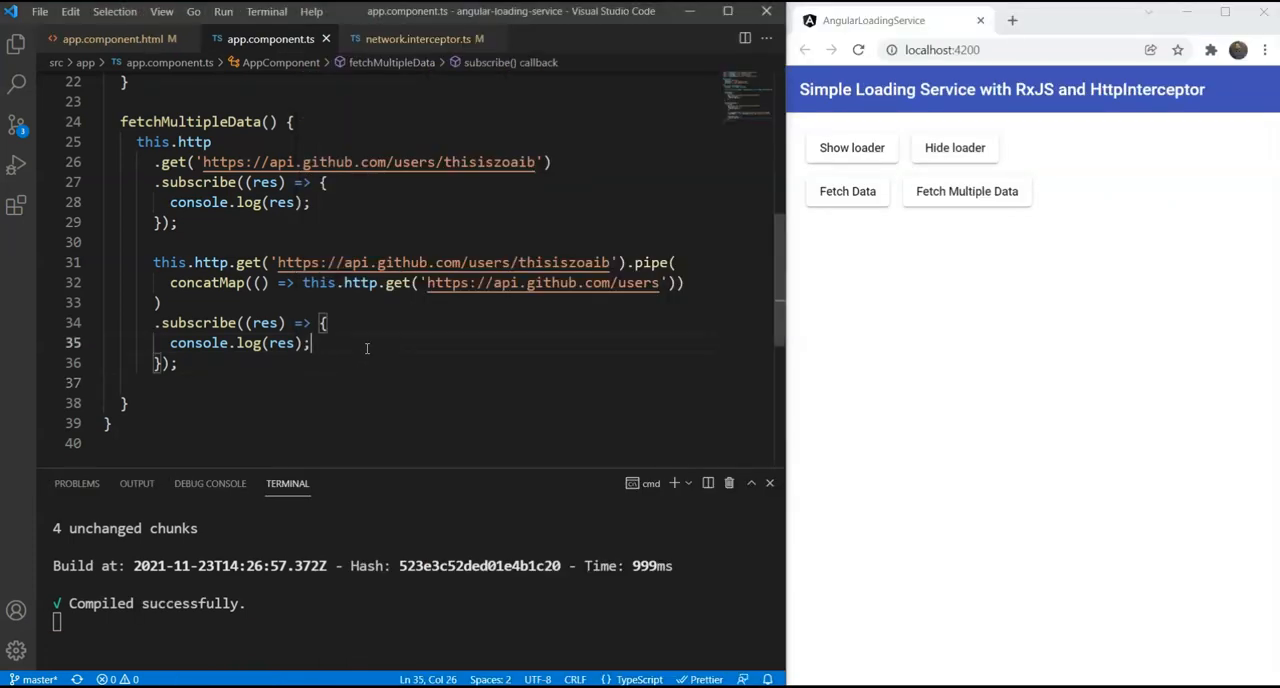
key(ctrl+p)
text(netwo)
key(Return)
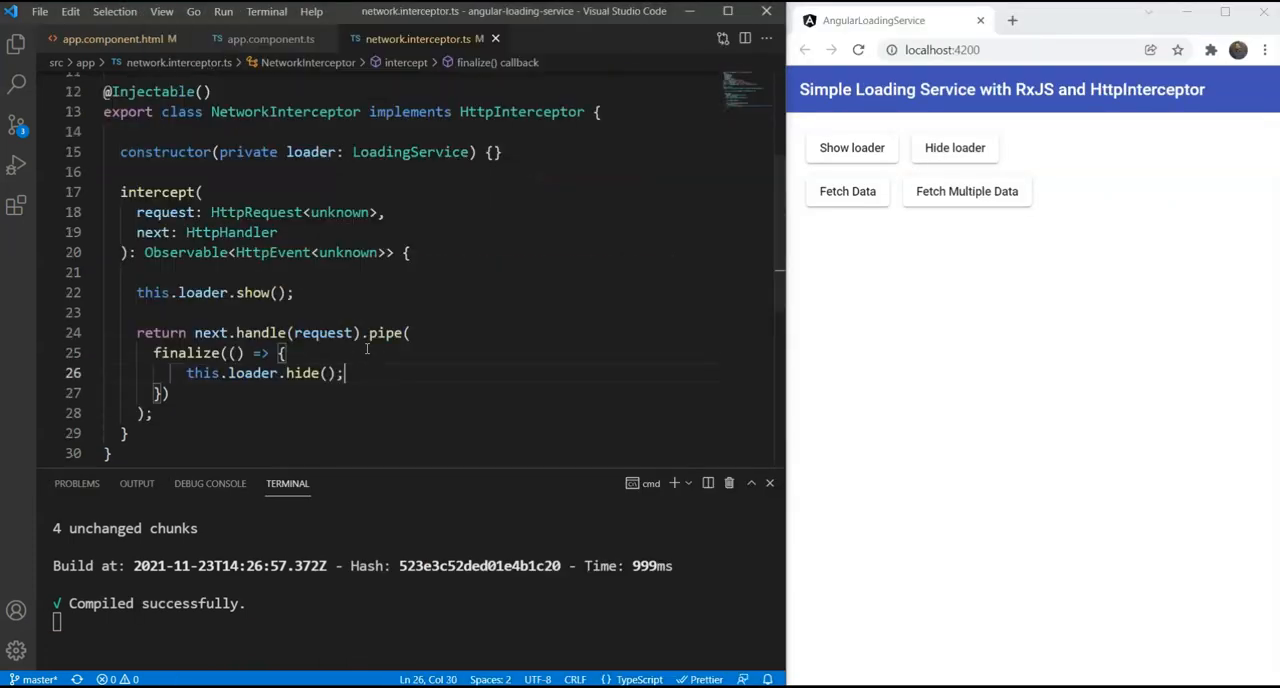
Declare totalRequests = 0 and completedRequests = 0 at the top of NetworkInterceptor.
click(617, 112)
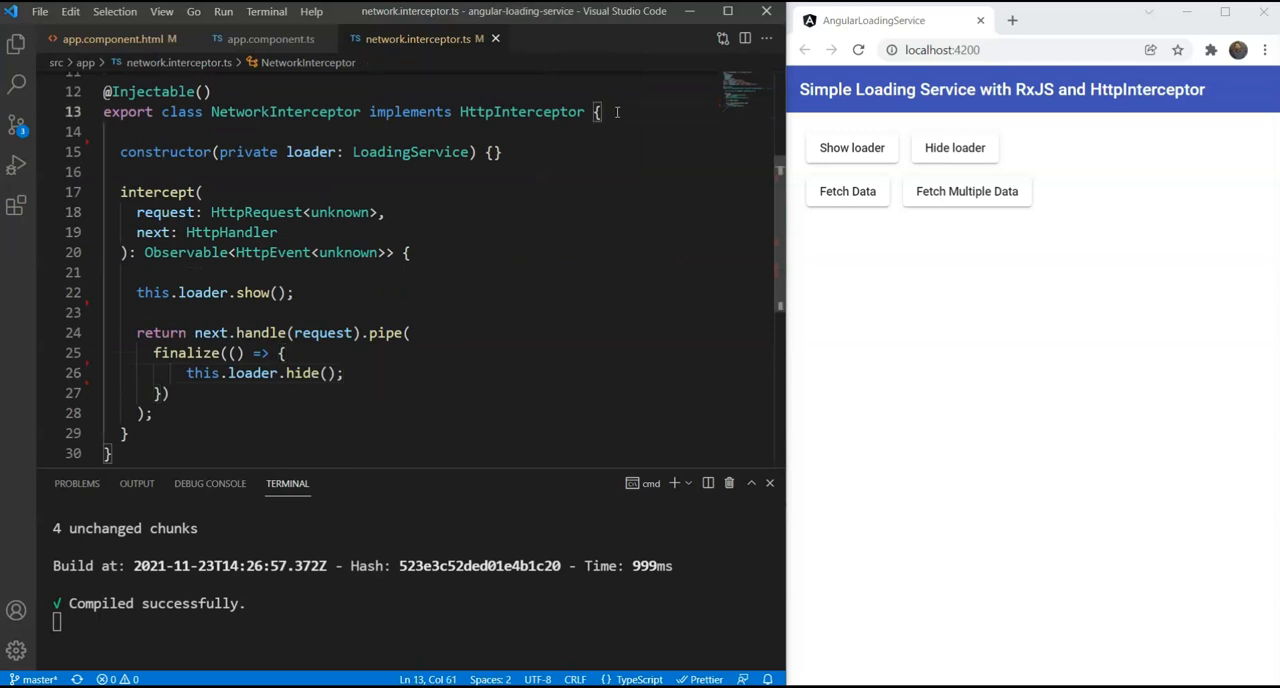
key(Return)
key(Return)
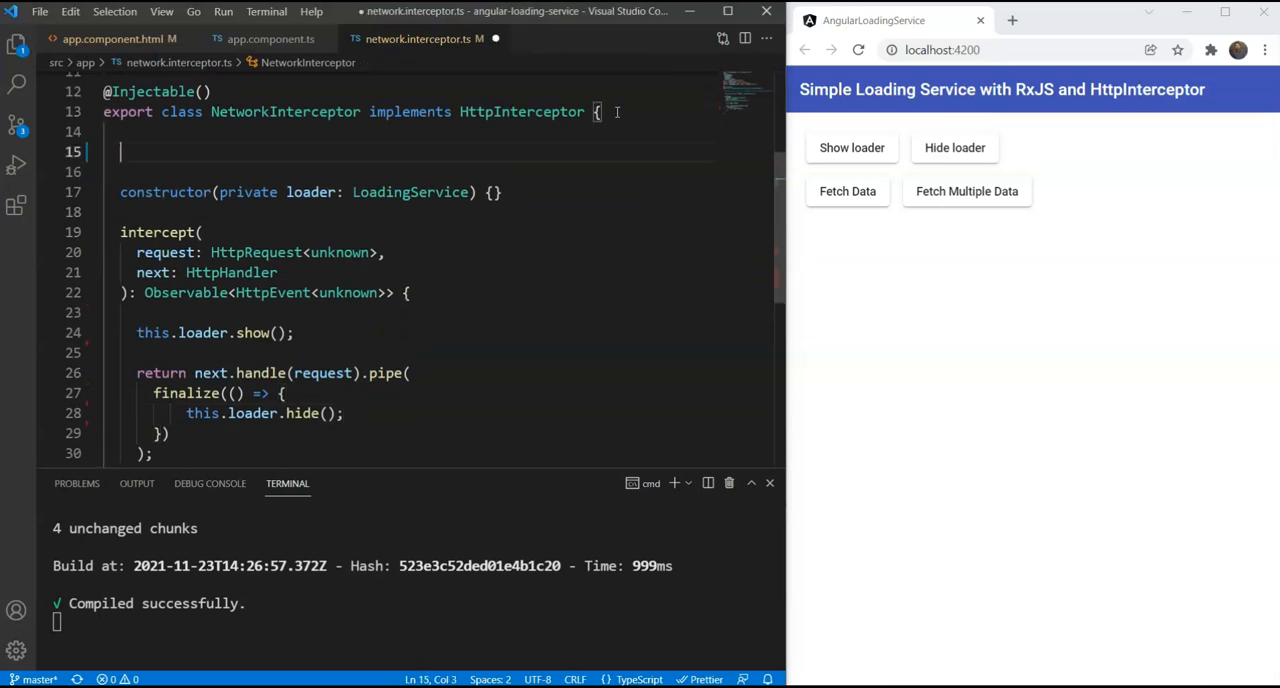
text(totalRequests = 0)
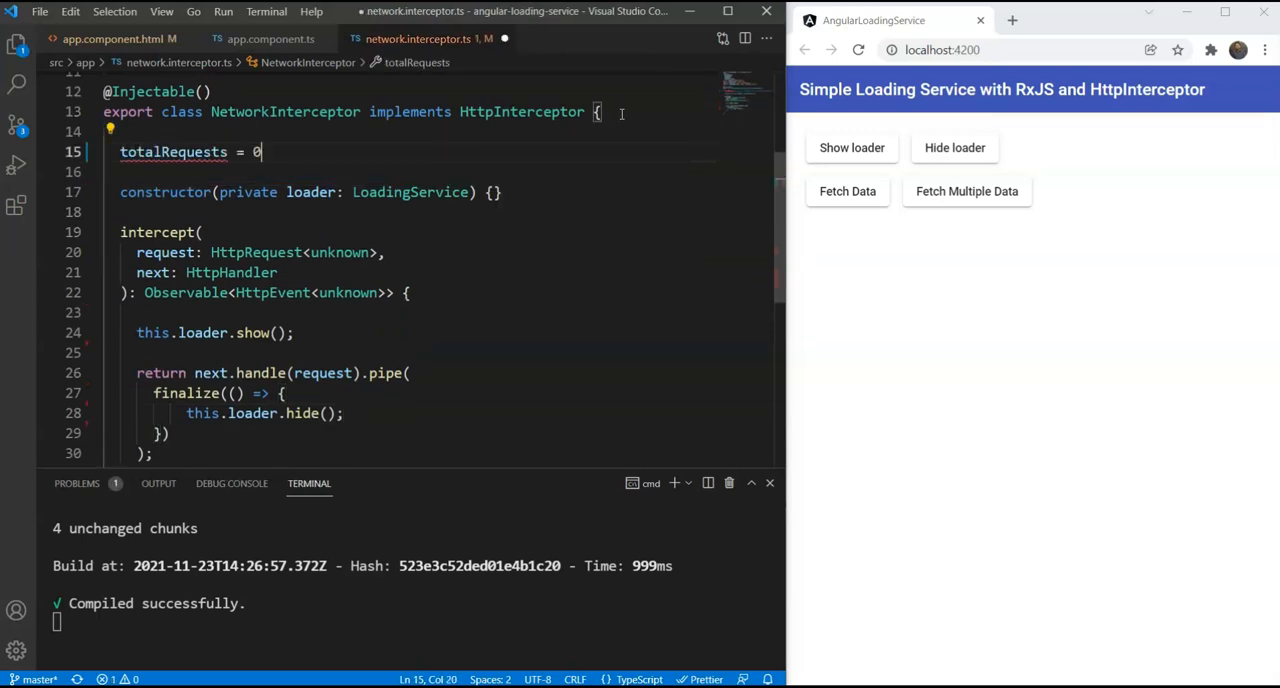
text(;)
key(Return)
text(completedRequests = 0;)
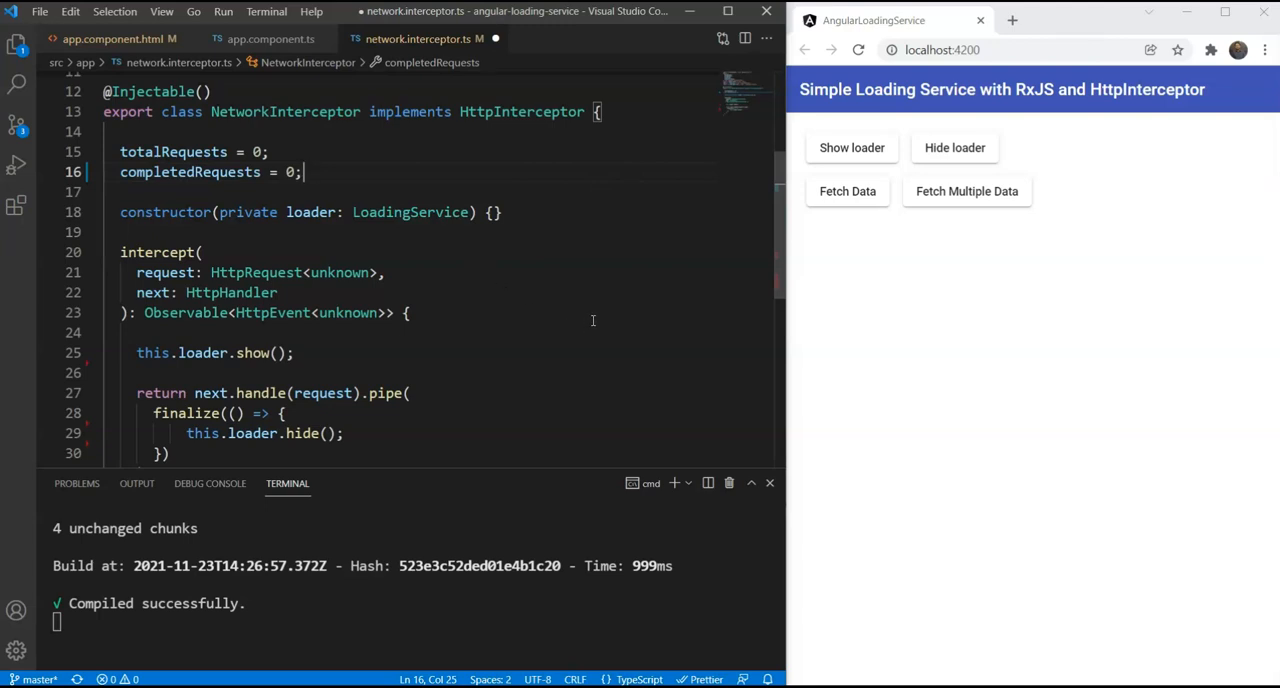
scroll(501, 282, down, 3)
scroll(501, 280, up, 1)
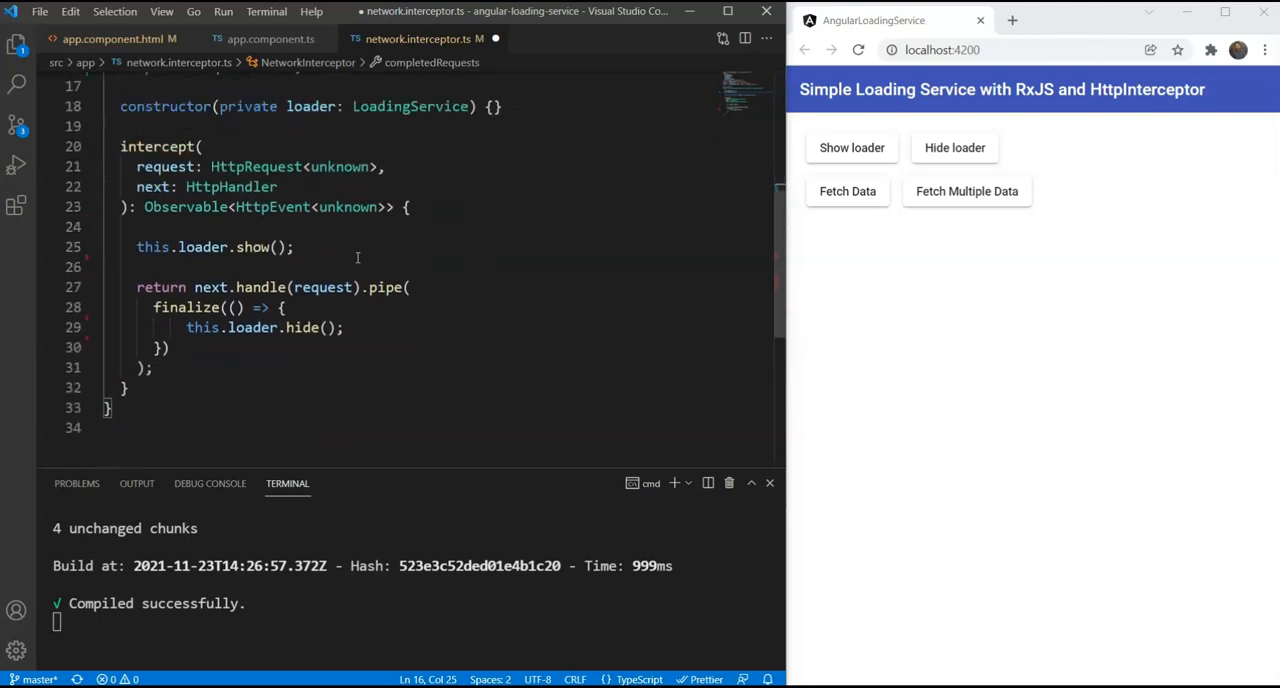
Increment totalRequests after loader.show() and completedRequests inside finalize.
click(338, 251)
key(Return)
text(this.total)
key(Tab)
text(++;)
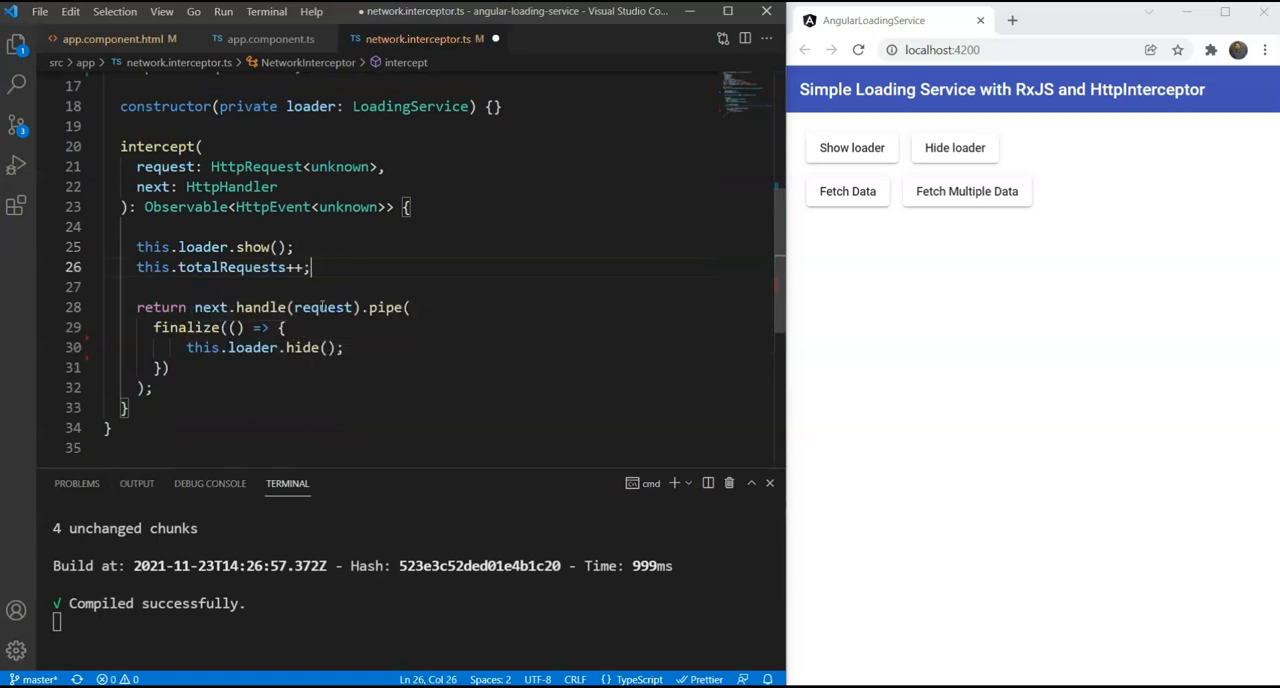
click(364, 327)
key(Return)
key(Return)
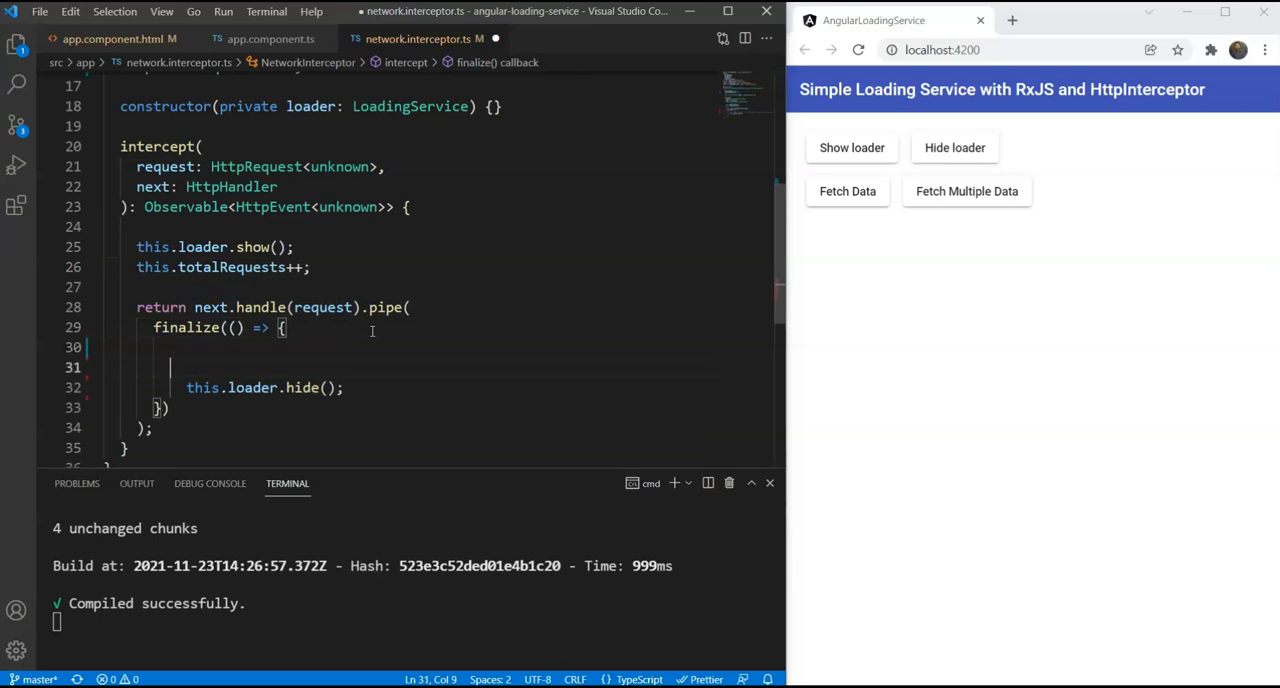
key(Up)
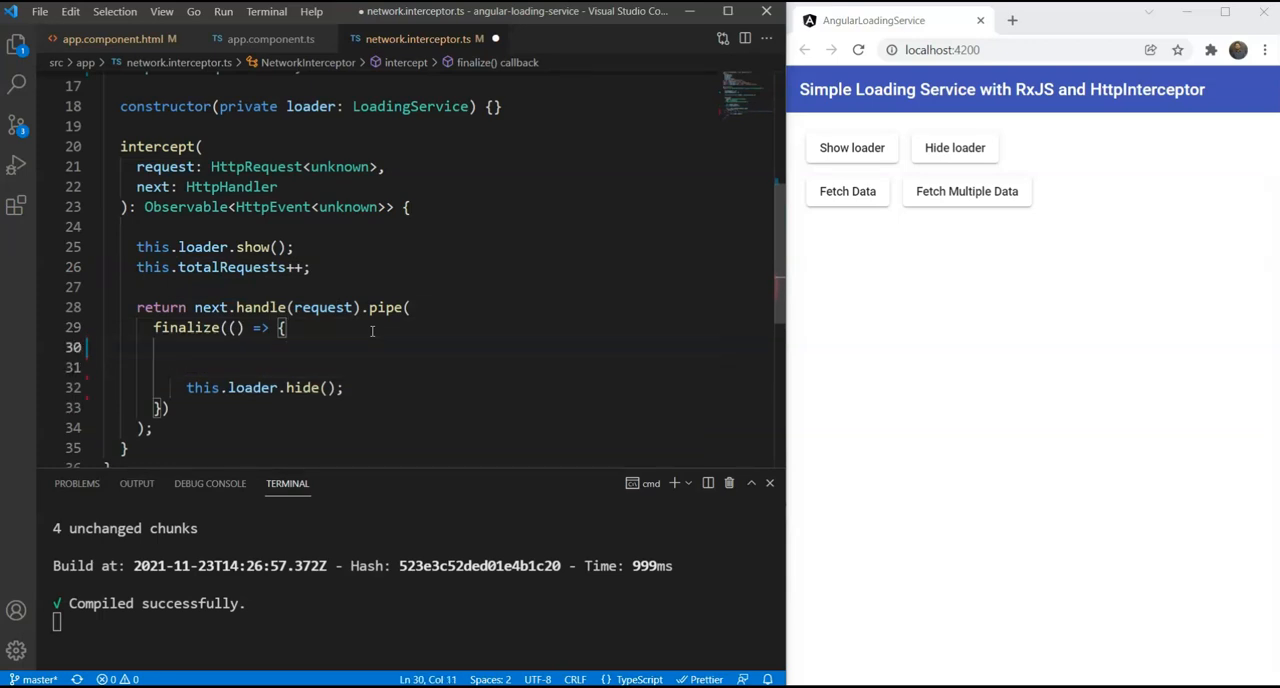
key(ctrl+v)
text(;)
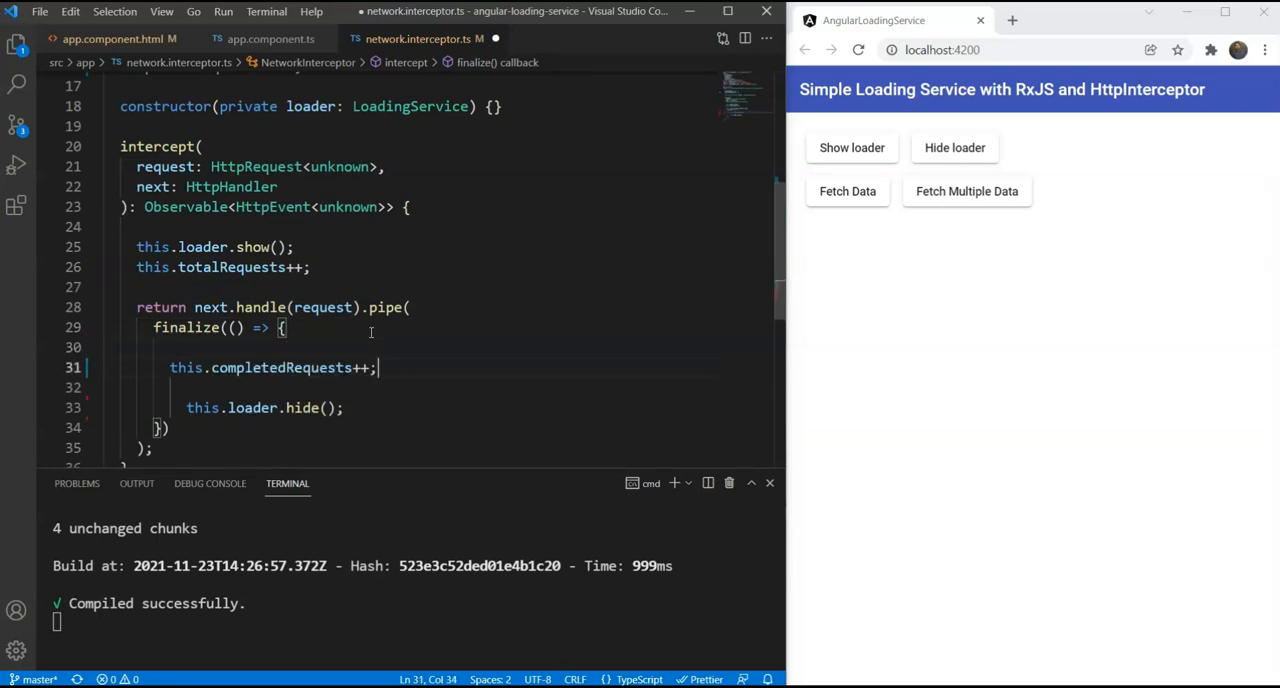
Hide the loader and reset both counters only when completedRequests equals totalRequests.
key(Return)
key(Return)
text(if (this.com)
key(Tab)
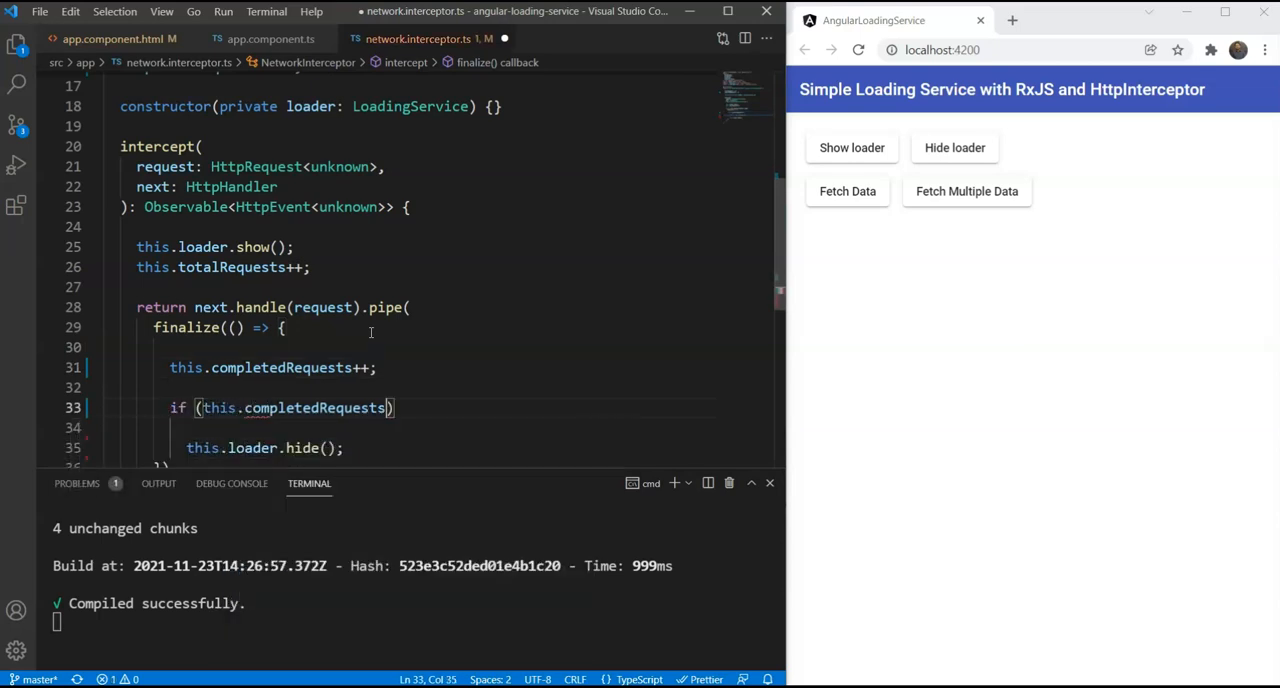
text(=== )
text(this)
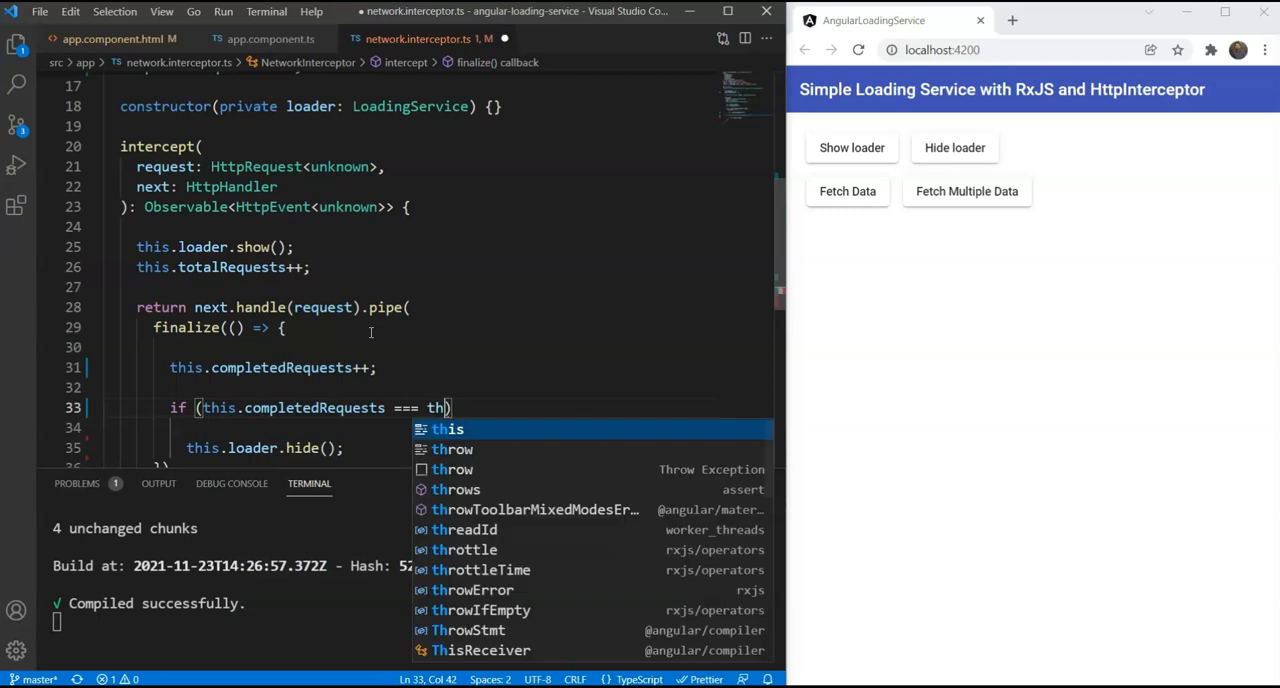
text(.tot)
key(Tab)
text() {)
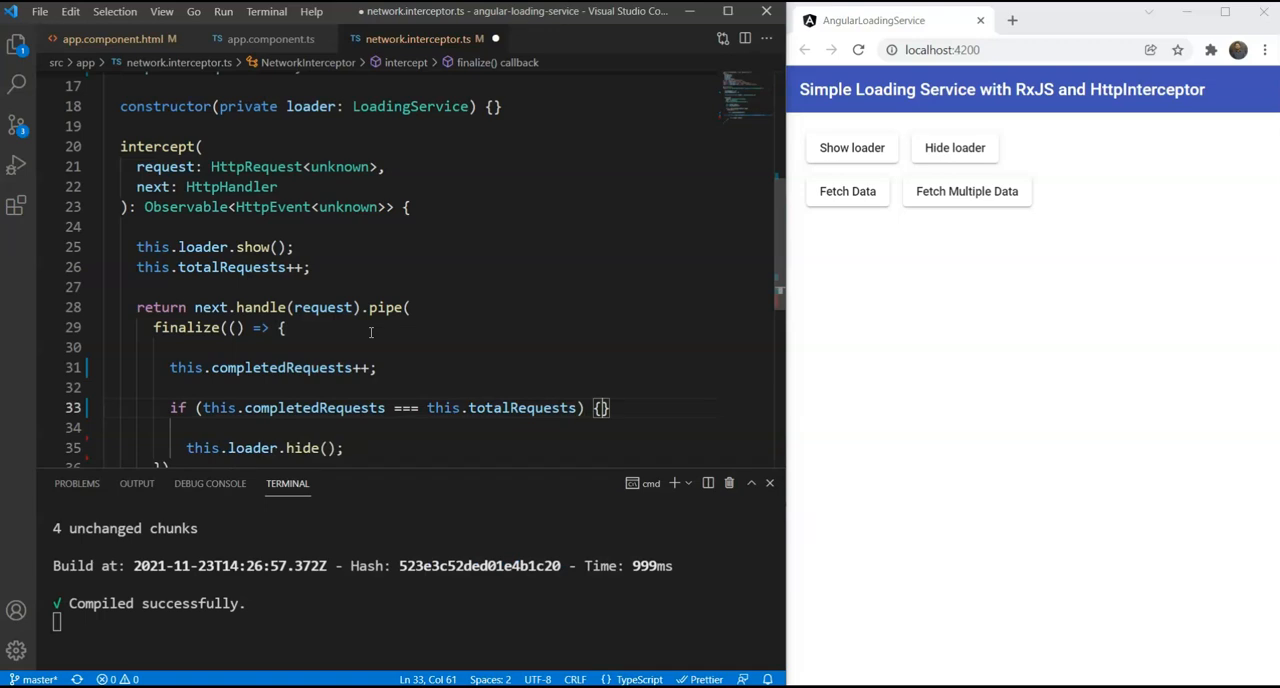
key(Return)
text(this.loader.hide(); this.compl)
key(Tab)
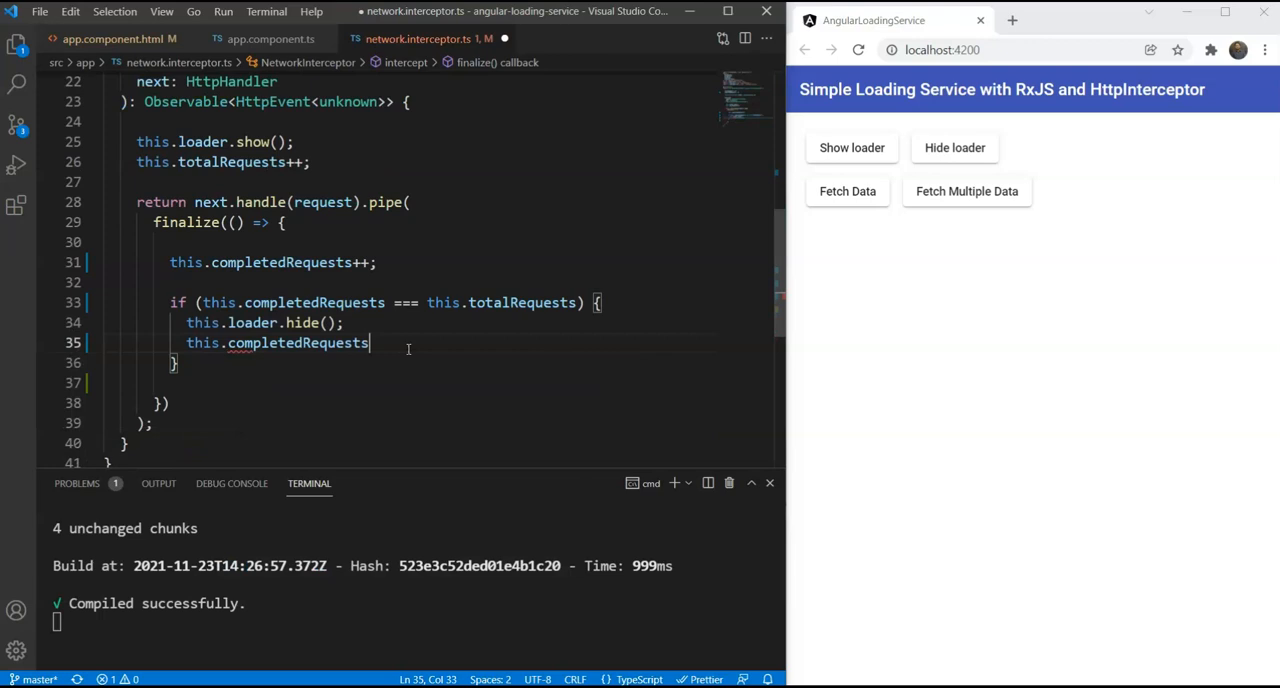
text(= 0; this.totalRequests = 0;)
click(313, 386)
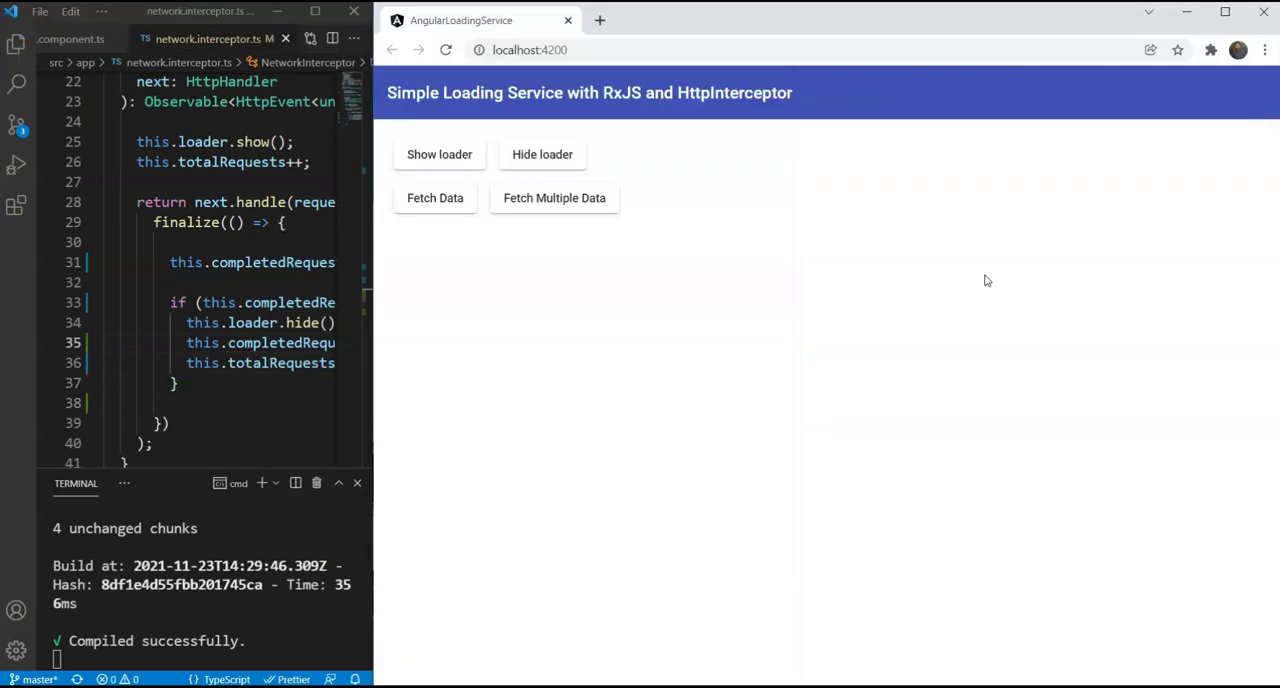
With DevTools Console showing, run Fetch Multiple Data and log the user object and 30-item users list.
key(F12)
click(558, 194)
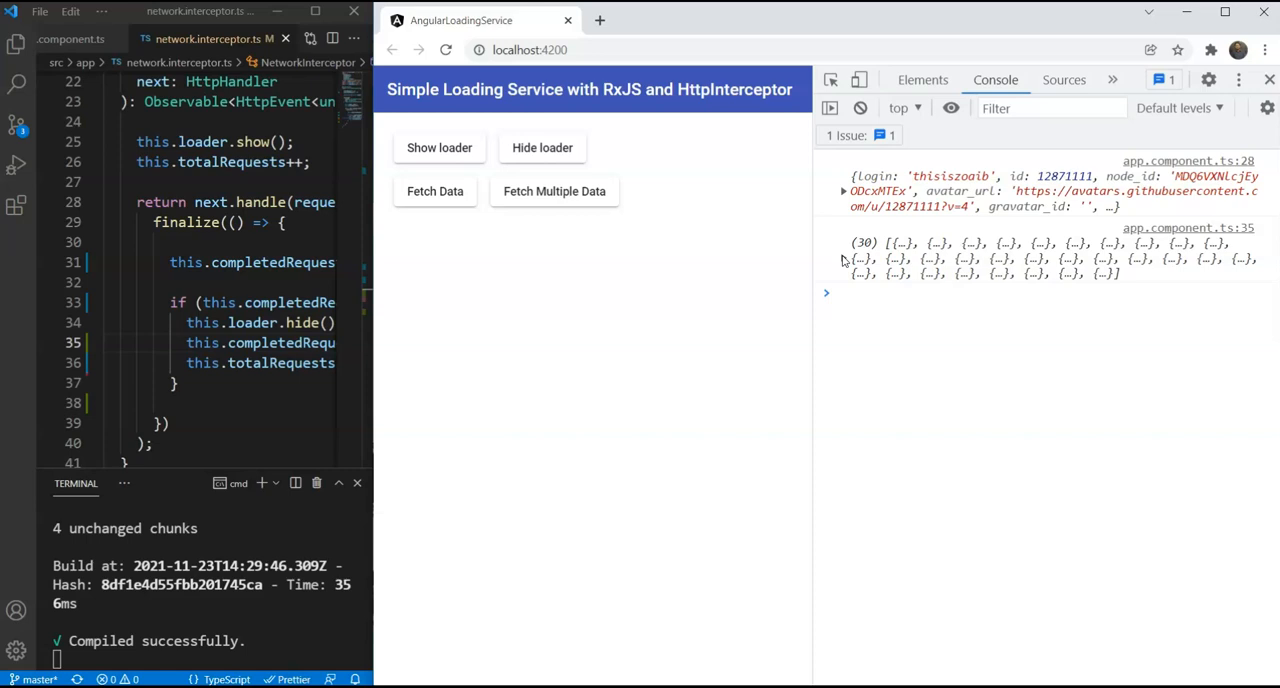
drag(372, 297, 655, 291)
Log this.completedRequests and this.totalRequests in the finalize callback, then save to recompile.
click(408, 259)
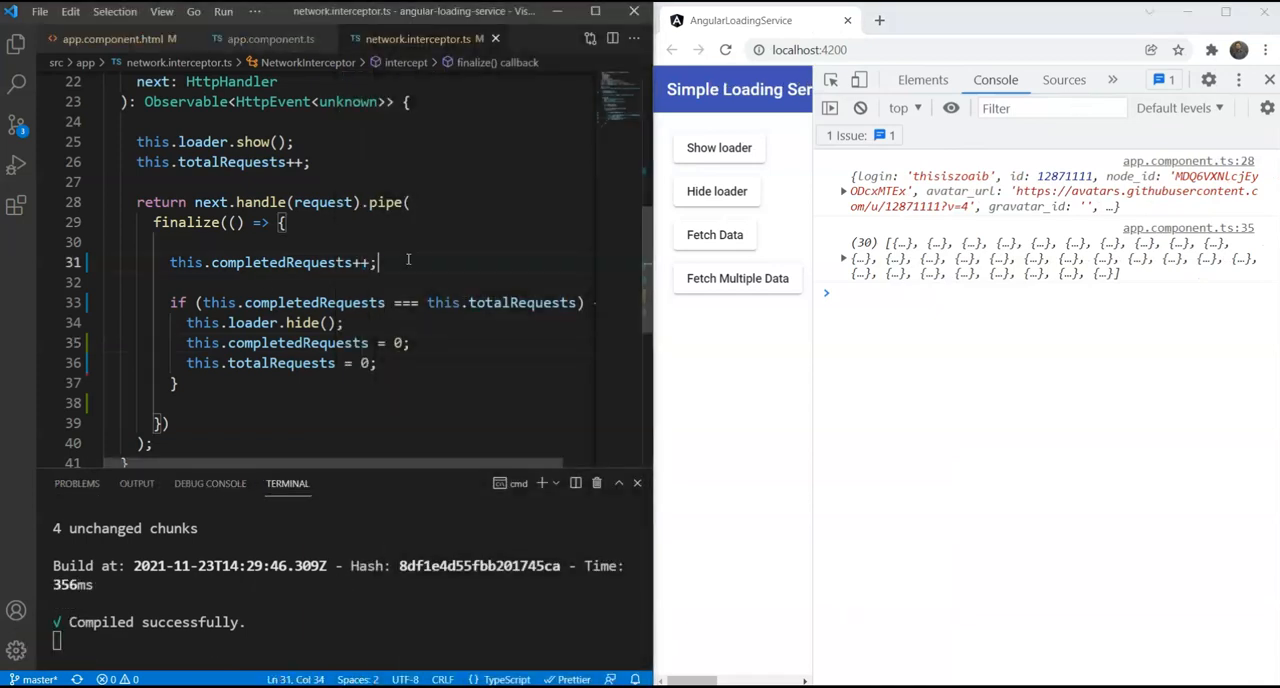
key(Return)
key(Return)
text(console.l)
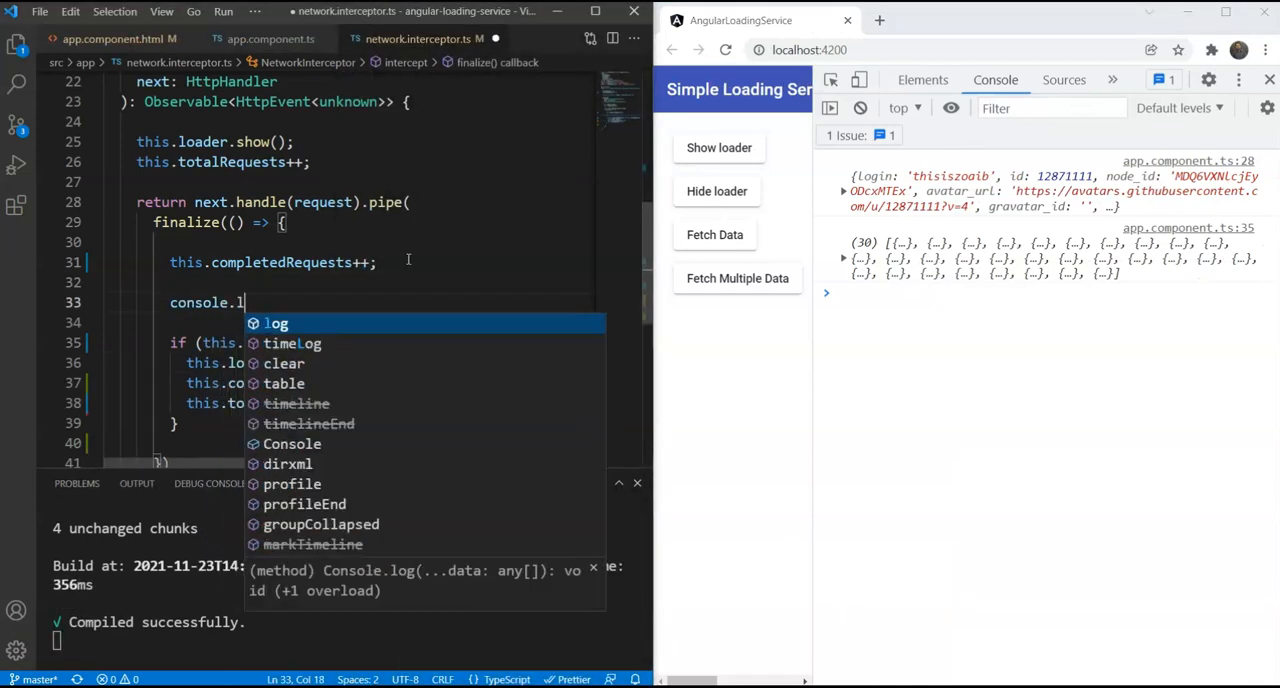
text(og(this.comp)
key(Tab)
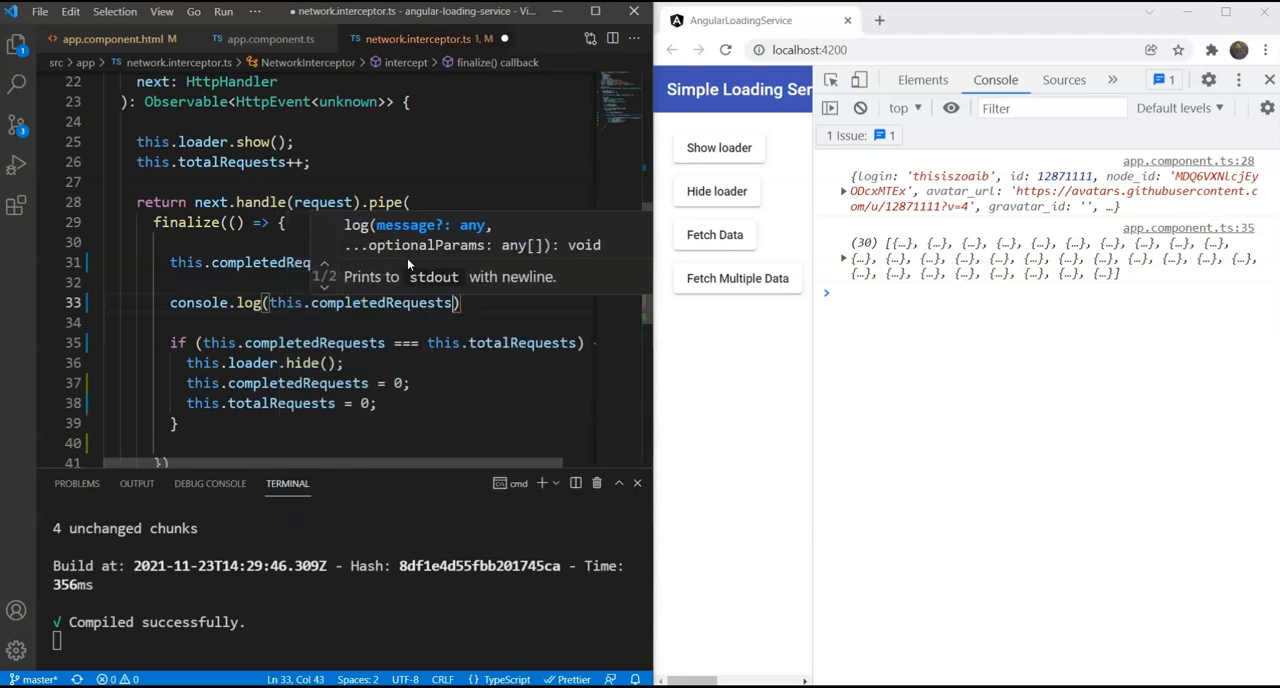
text(, this.total)
key(Tab)
key(End)
text(;)
key(ctrl+s)
drag(653, 300, 388, 300)
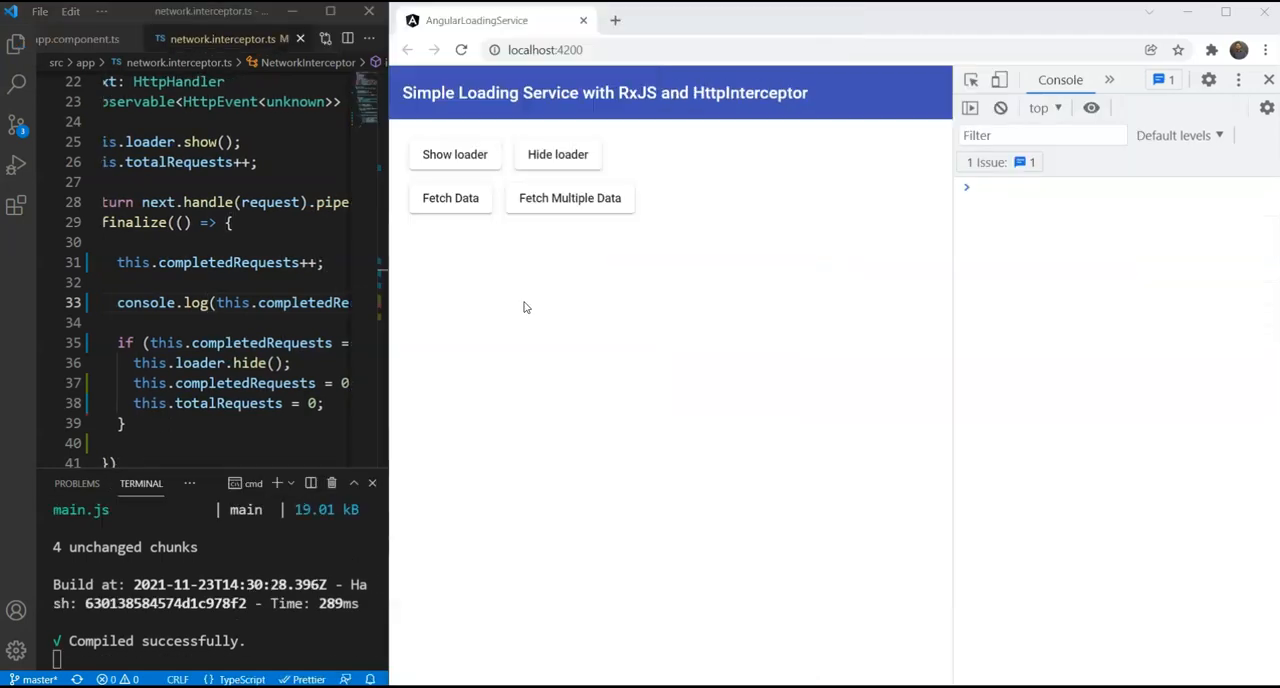
Run Fetch Multiple Data and confirm the console logs count pairs 1 2, 2 3, 3 3 with both responses.
click(585, 200)
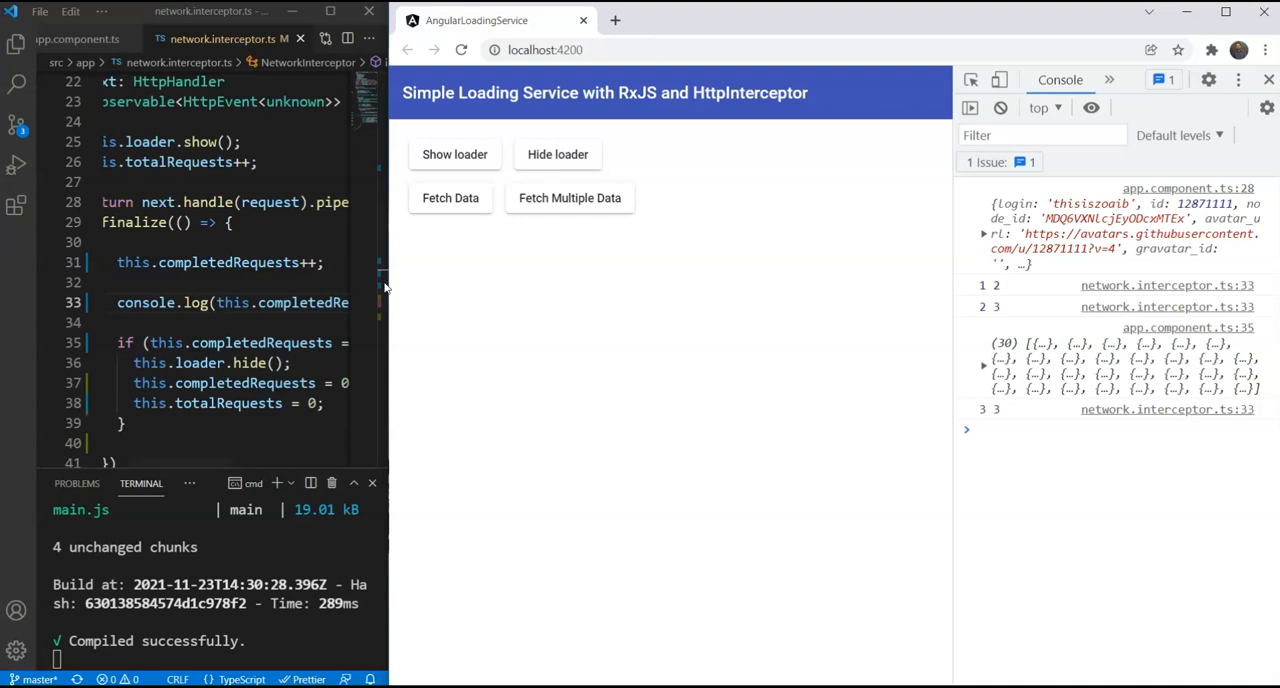
drag(385, 282, 601, 305)
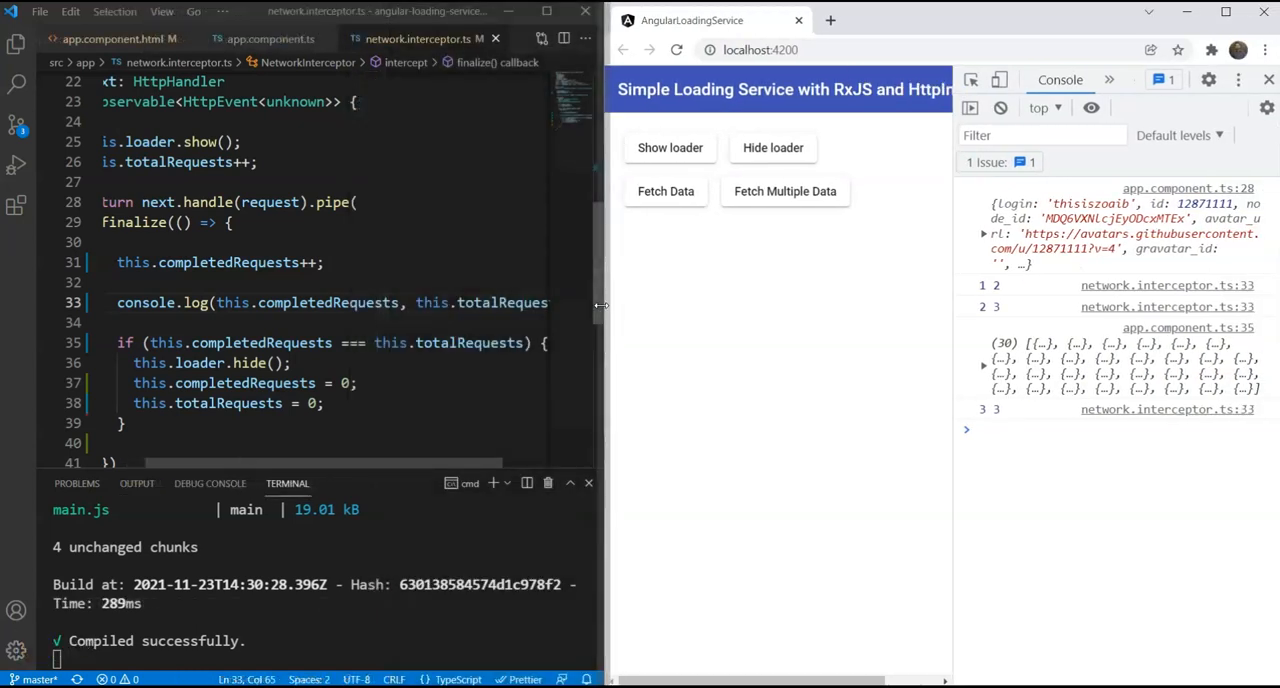